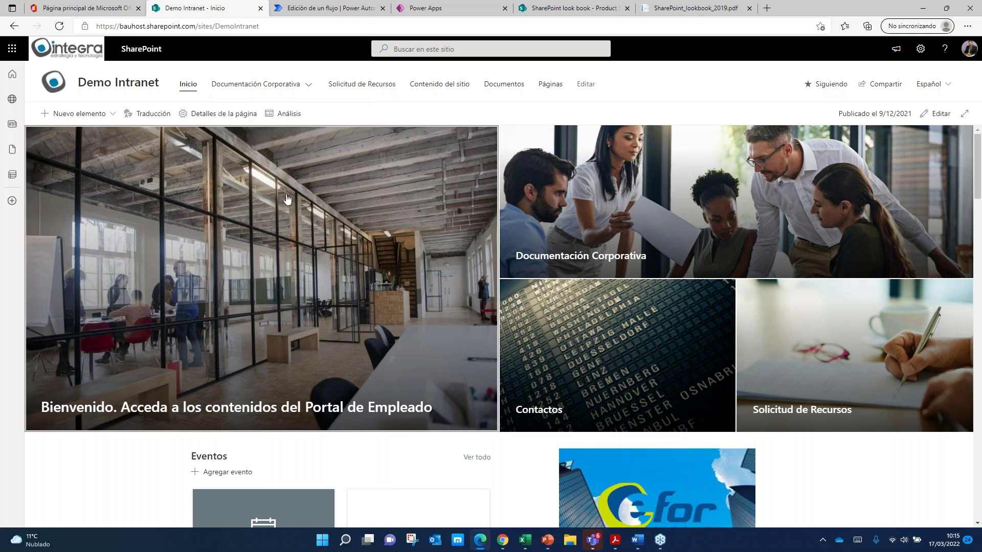
Step: Scroll down to Eventos and move the carousel forward, then back to 'Crear un evento'
{"action": "mouse_move", "coordinate": [256, 84]}
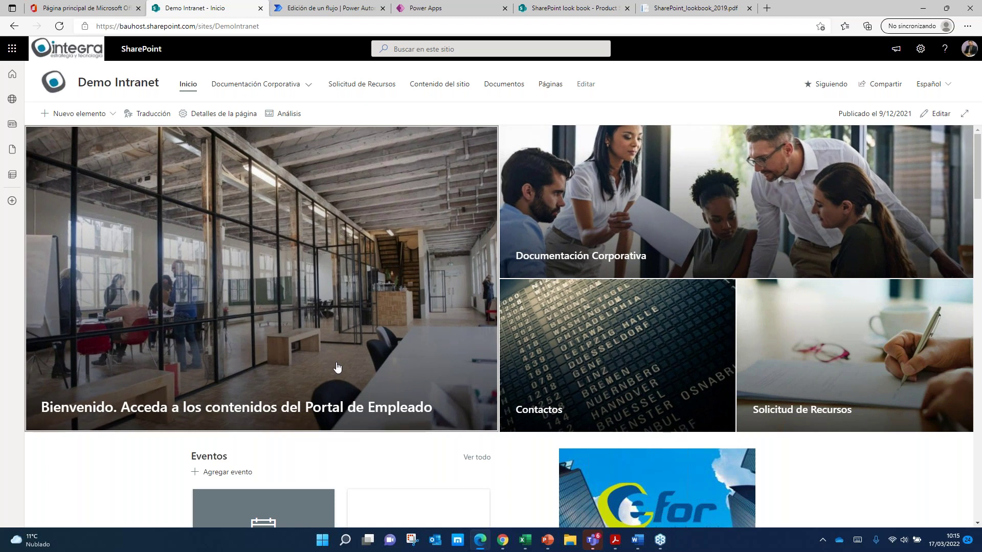
{"action": "scroll", "coordinate": [263, 357], "scroll_direction": "down", "scroll_amount": 3}
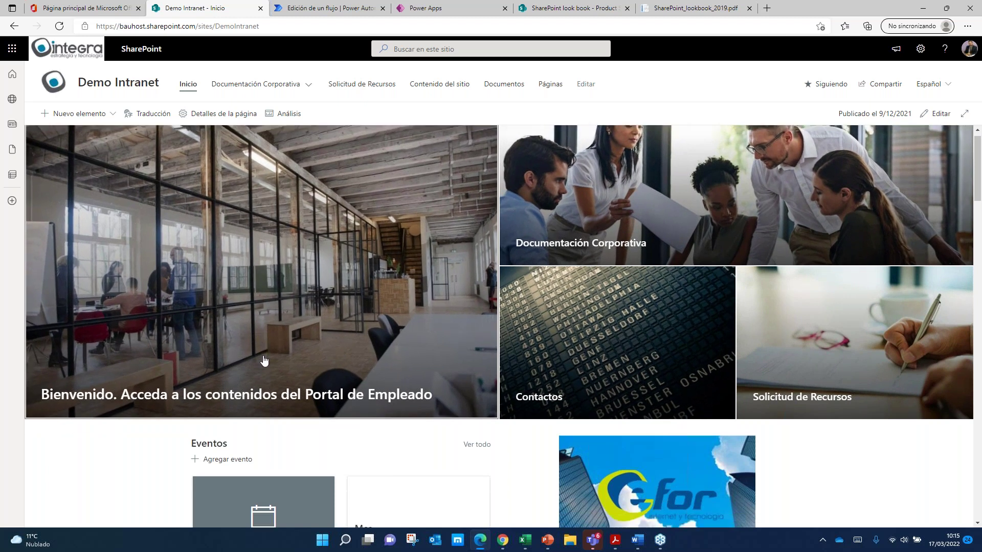
{"action": "scroll", "coordinate": [185, 278], "scroll_direction": "down", "scroll_amount": 2}
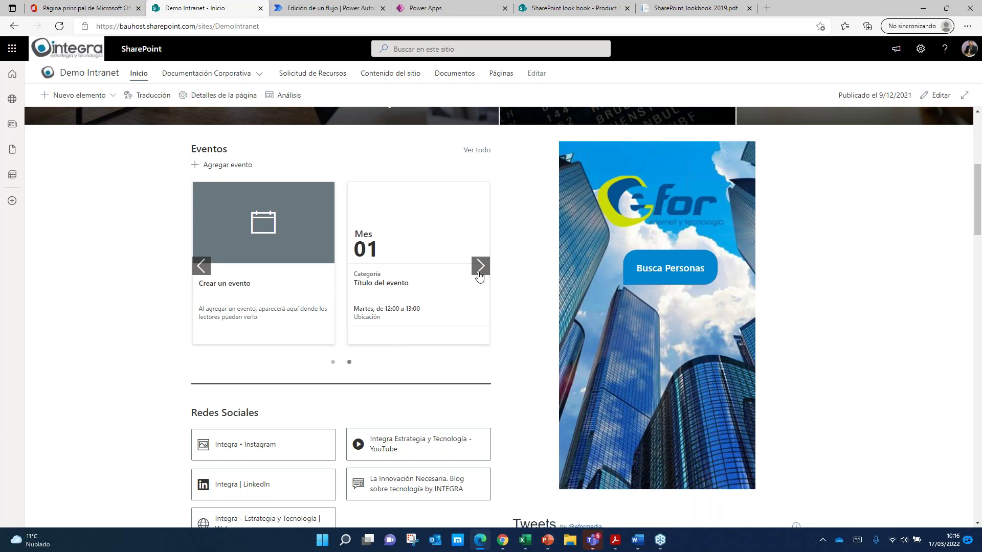
{"action": "left_click", "coordinate": [480, 277]}
{"action": "left_click", "coordinate": [217, 265]}
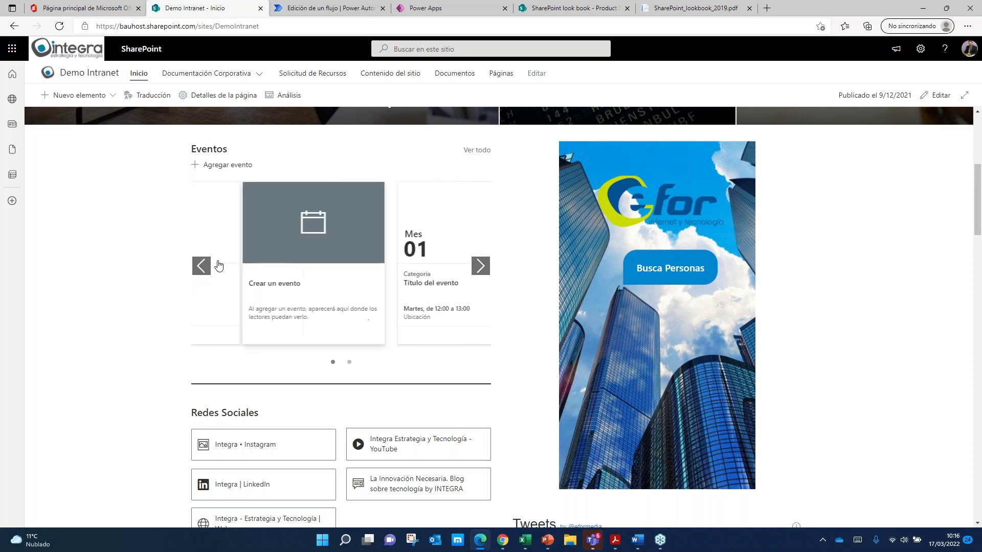
Step: Start a new event and insert RepostBanner from recent images as its header picture
{"action": "left_click", "coordinate": [256, 257]}
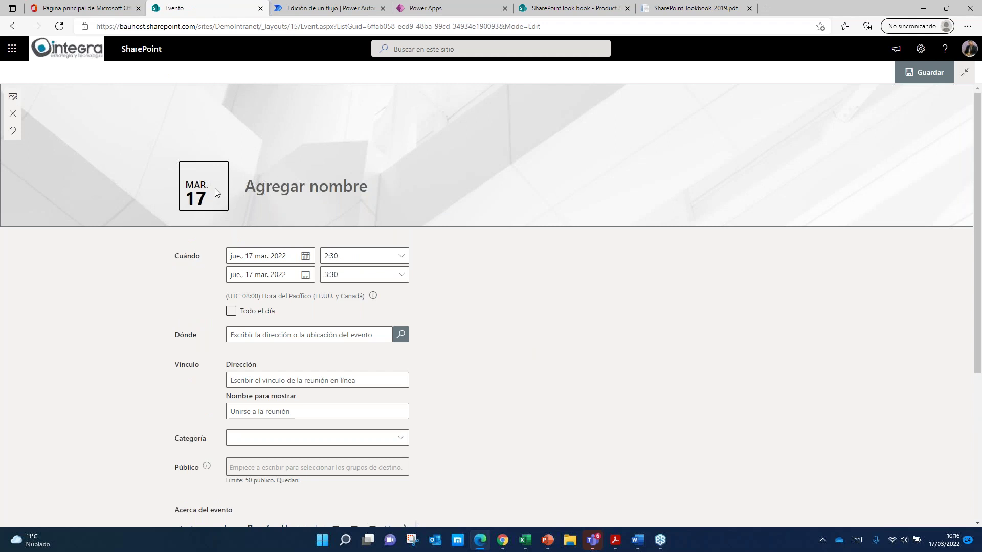
{"action": "left_click", "coordinate": [11, 95]}
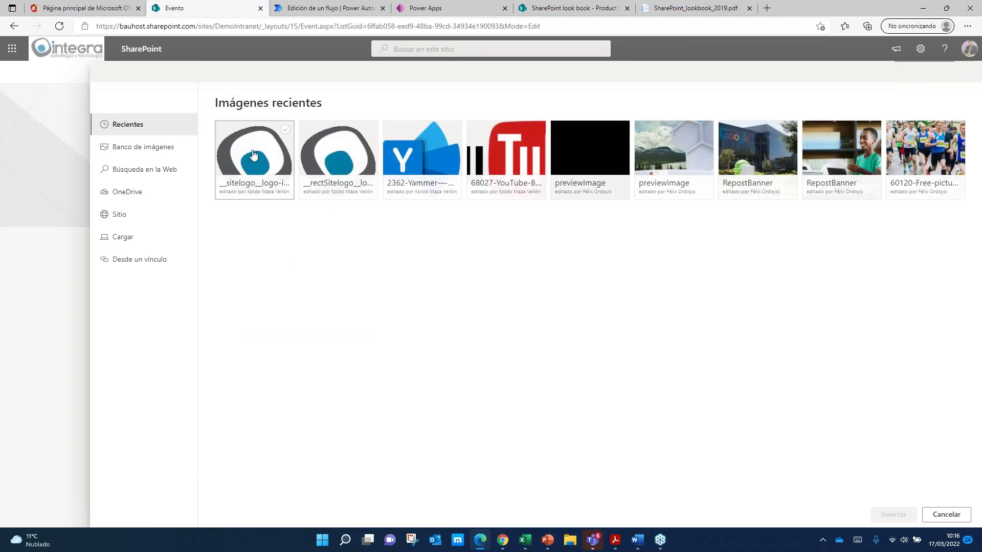
{"action": "left_click", "coordinate": [739, 160]}
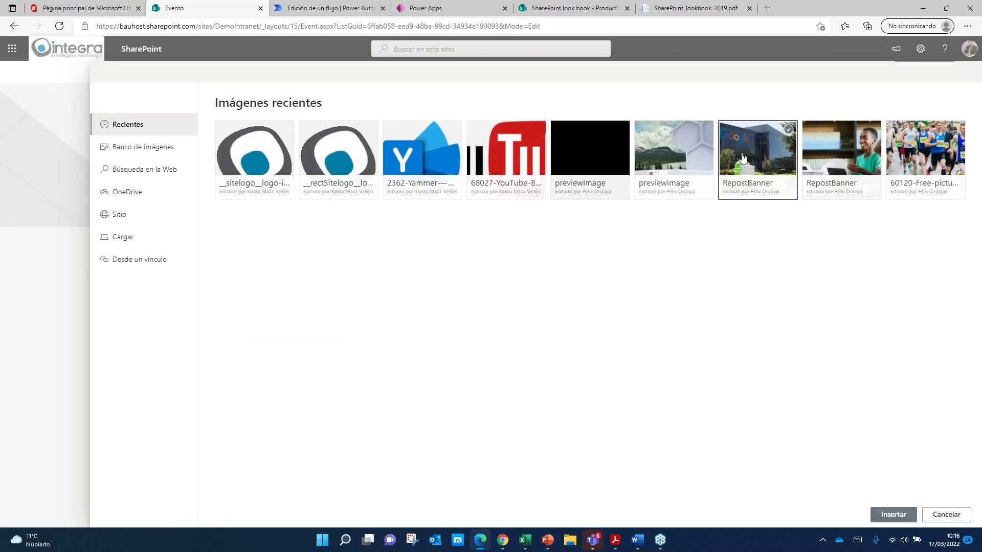
{"action": "left_click", "coordinate": [890, 514]}
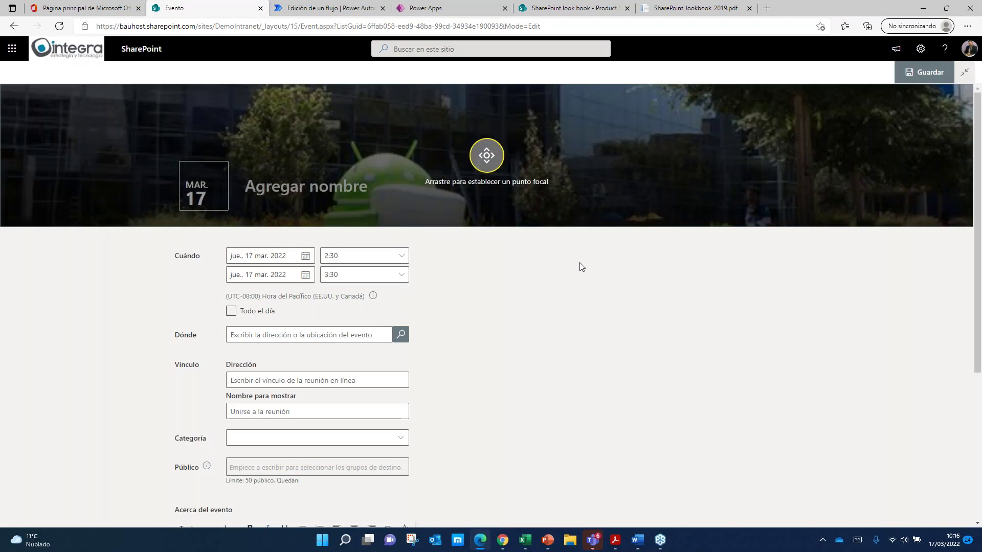
Step: Set the event start to 19 March 2022 at 11:00
{"action": "left_click", "coordinate": [306, 256]}
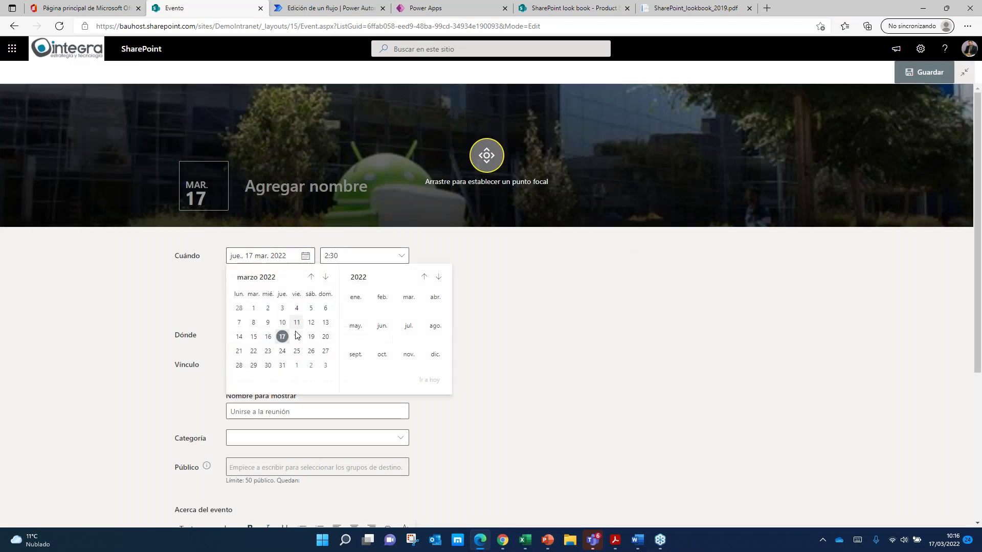
{"action": "left_click", "coordinate": [310, 332]}
{"action": "left_click", "coordinate": [402, 256]}
{"action": "scroll", "coordinate": [355, 476], "scroll_direction": "down", "scroll_amount": 4}
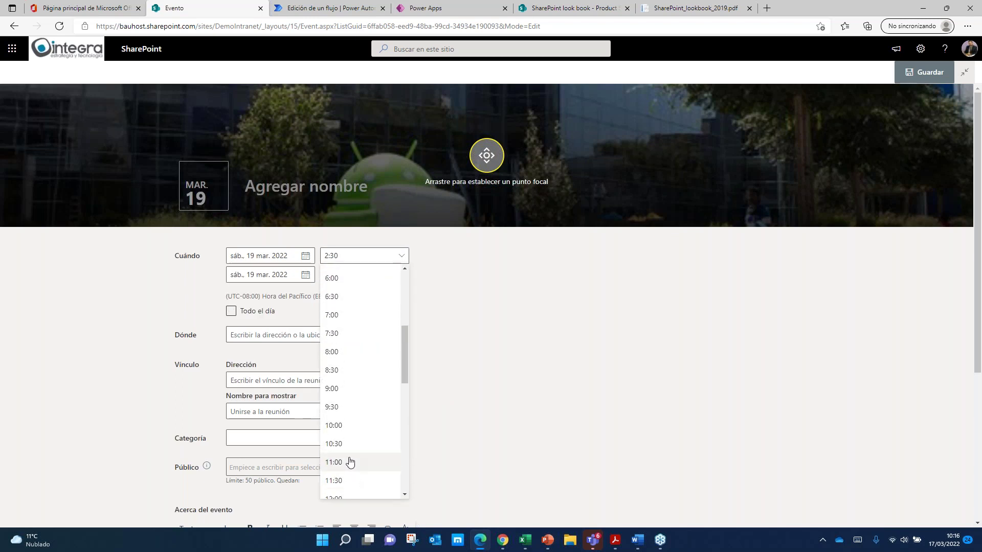
{"action": "left_click", "coordinate": [352, 464]}
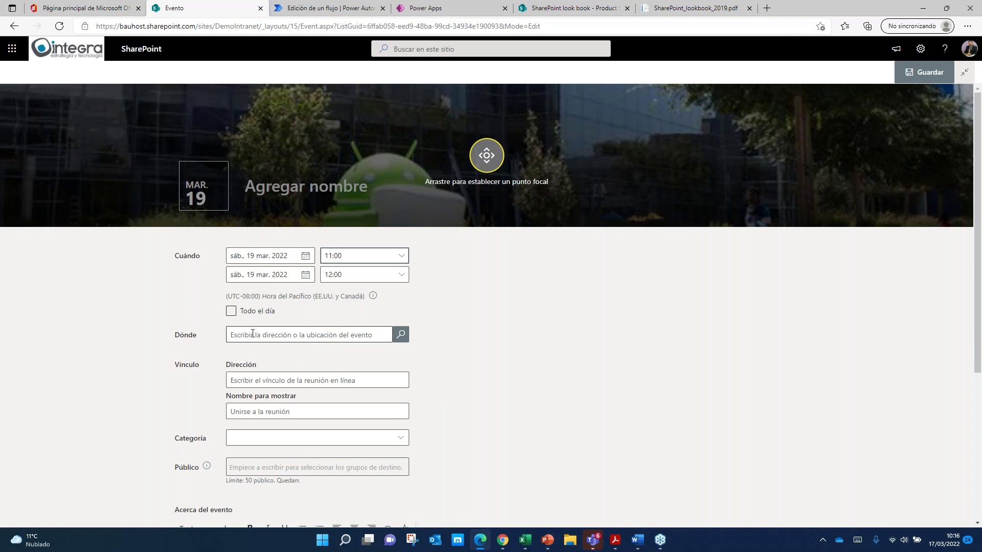
Step: Set the location to Integra estrategia y tecnologia and attempt to save the event
{"action": "left_click", "coordinate": [364, 335]}
{"action": "type", "text": "integra estra"}
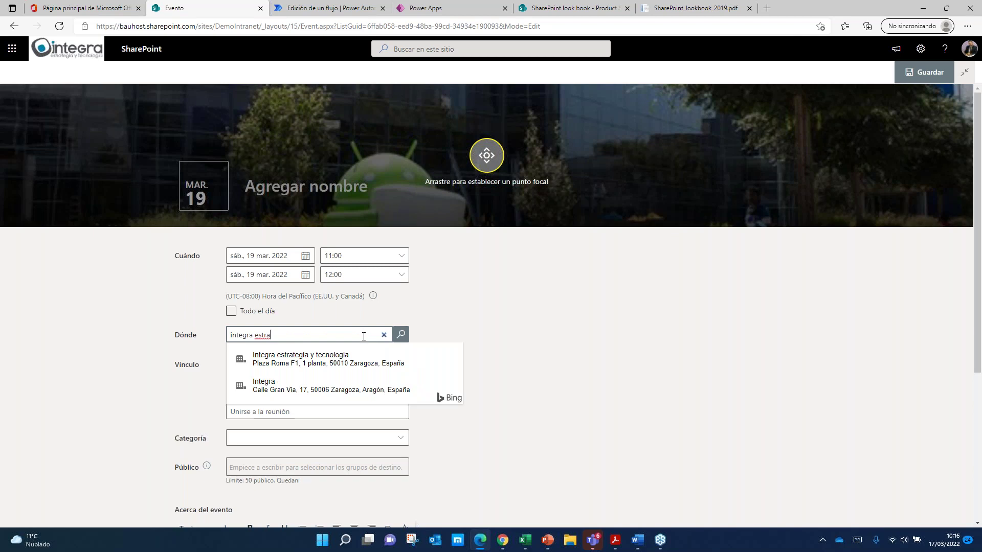
{"action": "left_click", "coordinate": [344, 357]}
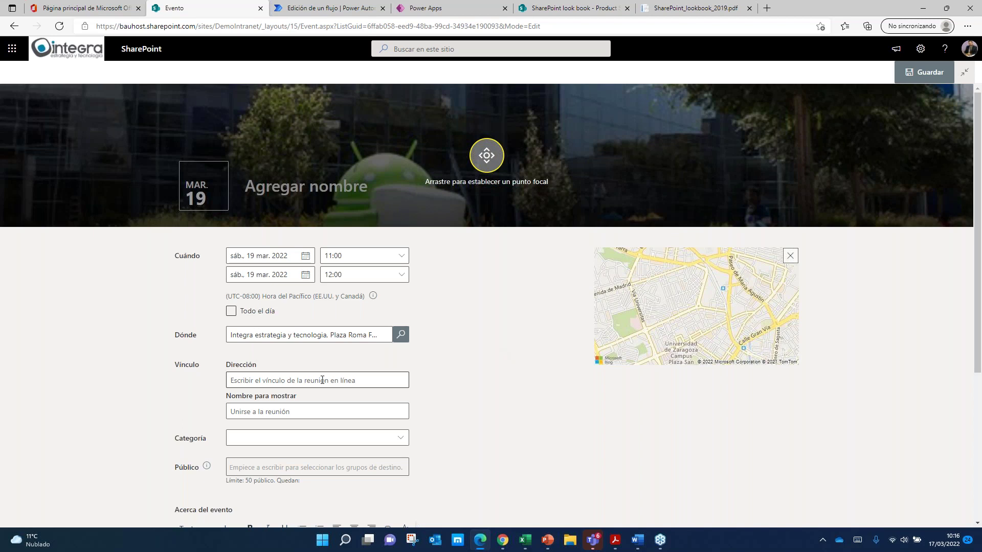
{"action": "scroll", "coordinate": [322, 380], "scroll_direction": "down", "scroll_amount": 2}
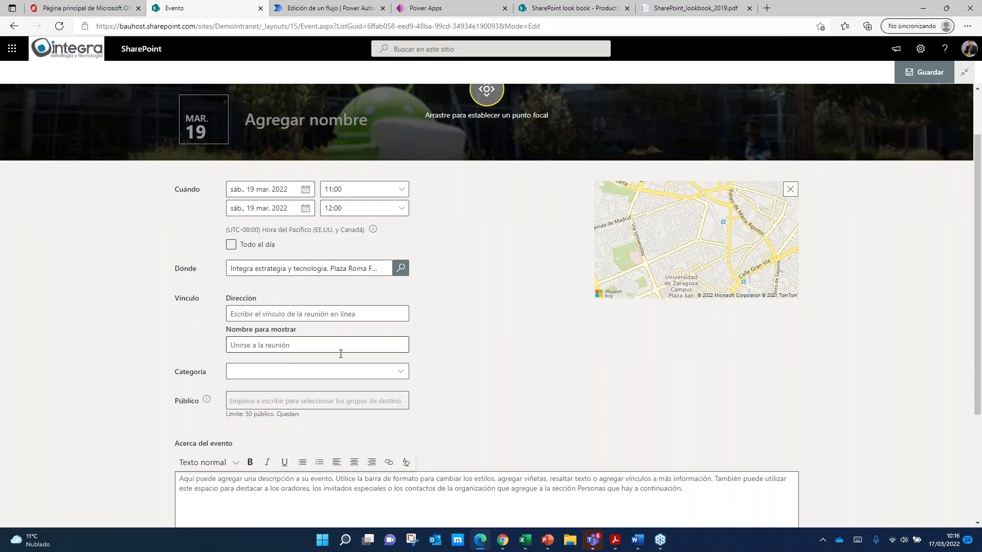
{"action": "left_click", "coordinate": [270, 345]}
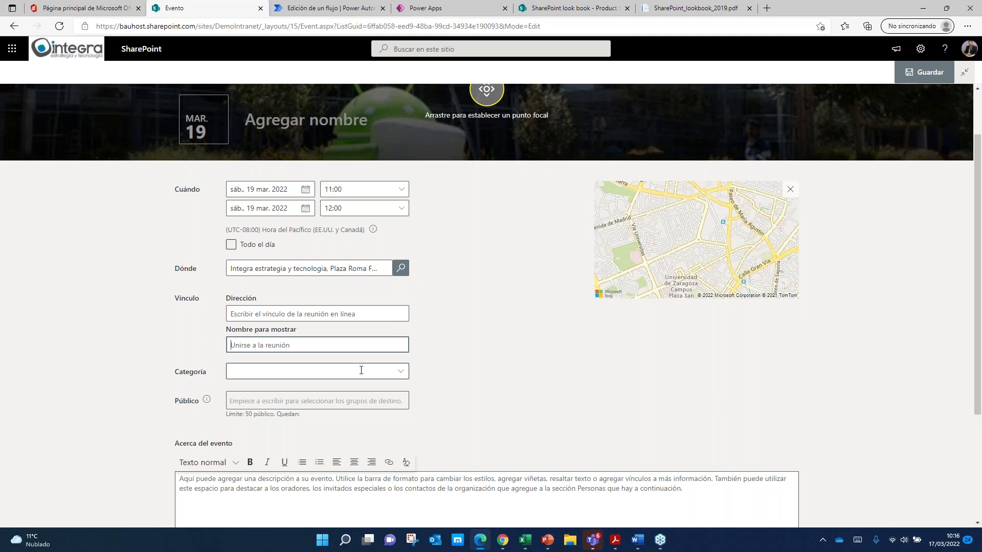
{"action": "scroll", "coordinate": [361, 370], "scroll_direction": "down", "scroll_amount": 3}
{"action": "scroll", "coordinate": [384, 389], "scroll_direction": "up", "scroll_amount": 1}
{"action": "scroll", "coordinate": [385, 388], "scroll_direction": "up", "scroll_amount": 3}
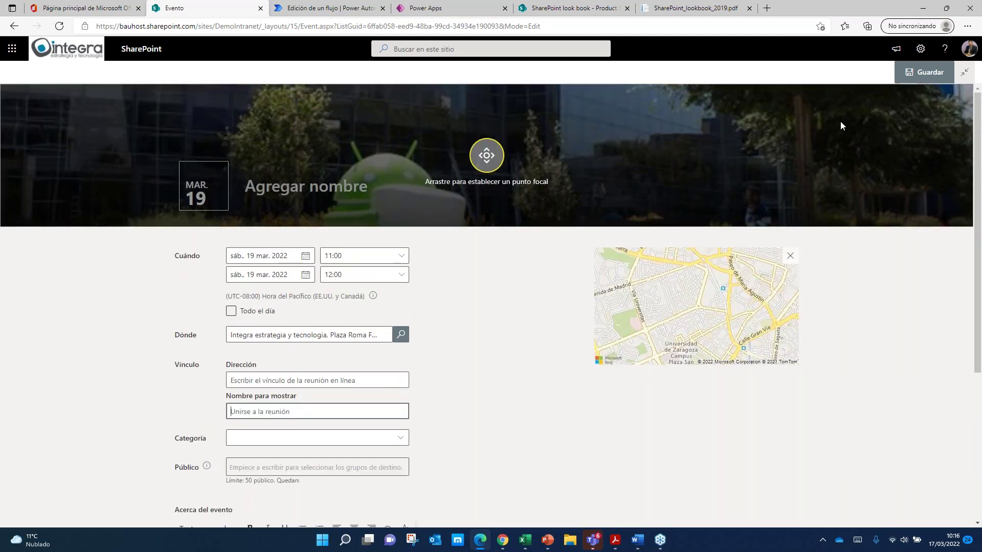
{"action": "left_click", "coordinate": [916, 73]}
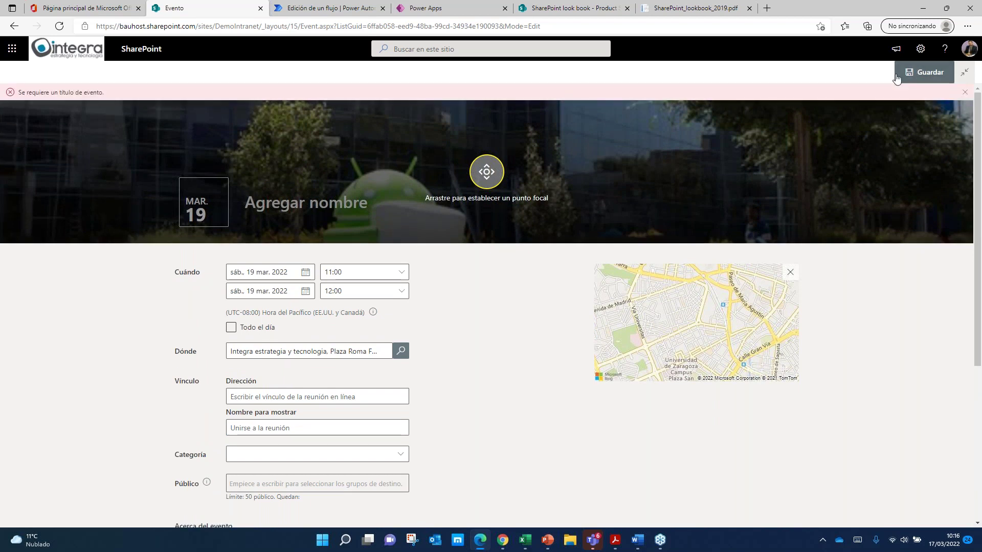
Step: Enter 'Visita Ofiicnas' as the event title and save the event
{"action": "scroll", "coordinate": [310, 409], "scroll_direction": "down", "scroll_amount": 5}
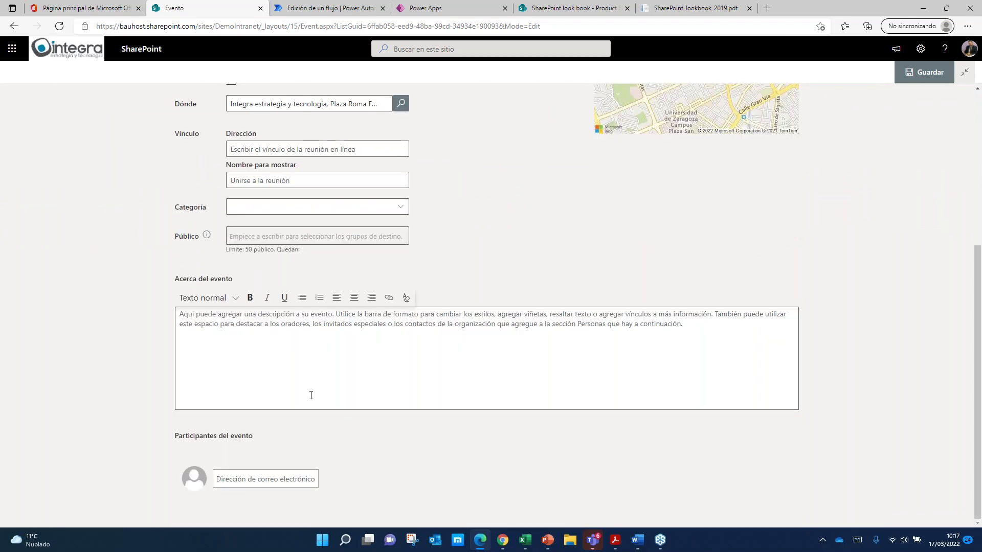
{"action": "scroll", "coordinate": [319, 267], "scroll_direction": "up", "scroll_amount": 1}
{"action": "scroll", "coordinate": [319, 266], "scroll_direction": "up", "scroll_amount": 1}
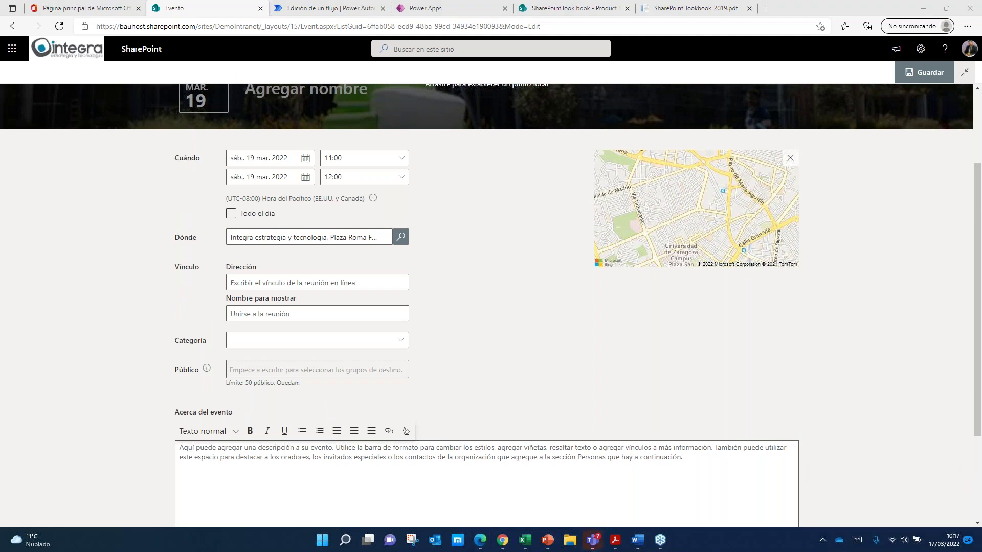
{"action": "scroll", "coordinate": [279, 271], "scroll_direction": "up", "scroll_amount": 2}
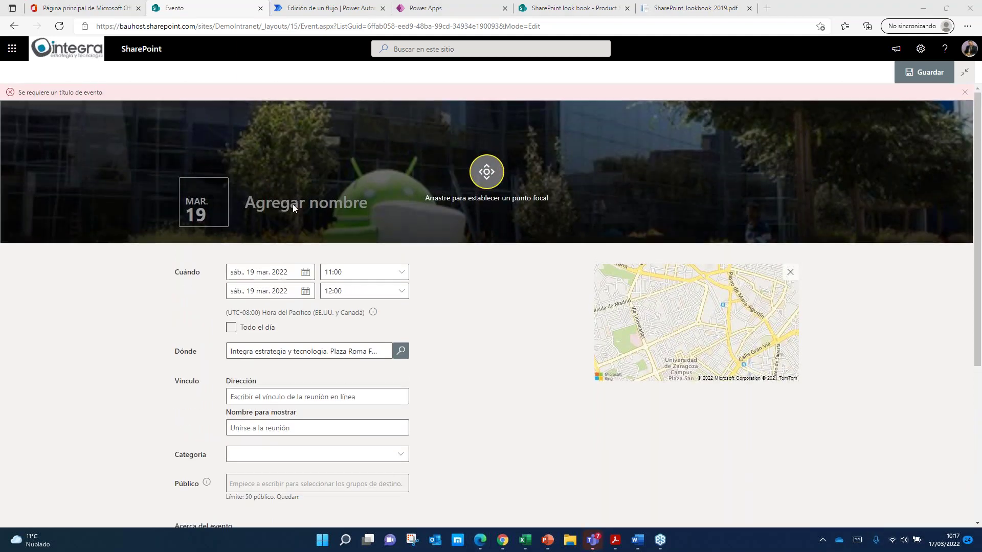
{"action": "left_click", "coordinate": [293, 205]}
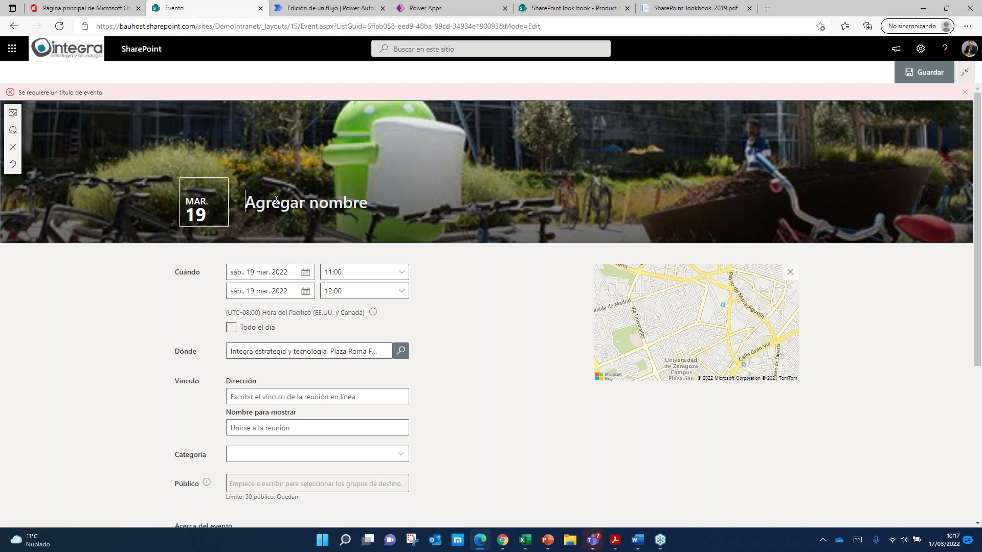
{"action": "type", "text": "Visita"}
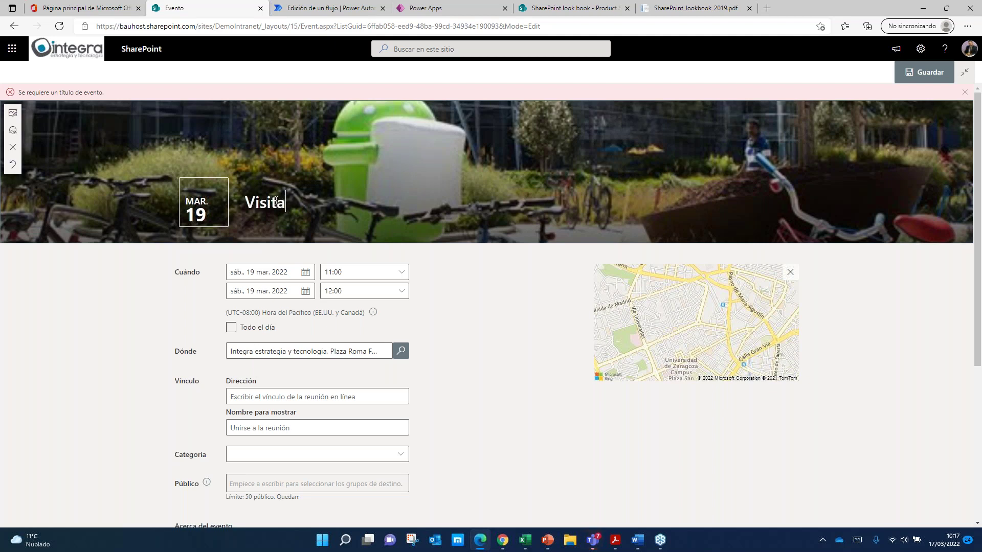
{"action": "type", "text": " Ofiicnas"}
{"action": "left_click", "coordinate": [925, 72]}
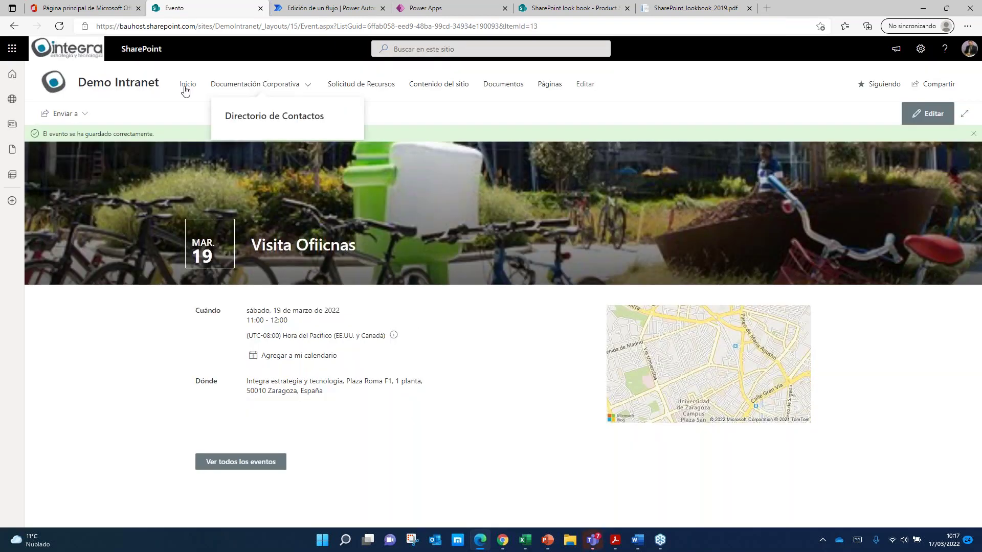
Step: Go back to the Demo Intranet home page and scroll through Eventos, Redes Sociales and Tweets
{"action": "left_click", "coordinate": [125, 85]}
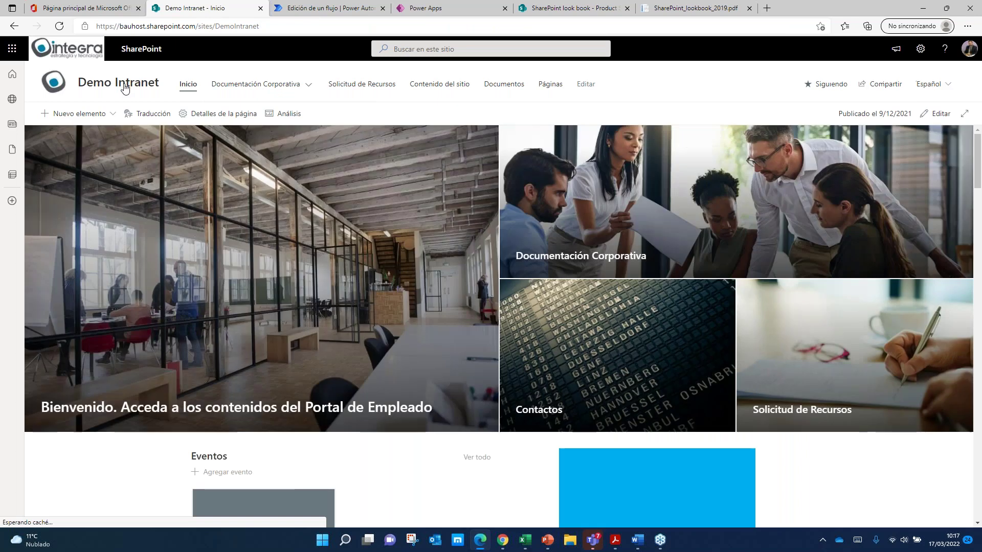
{"action": "scroll", "coordinate": [151, 434], "scroll_direction": "down", "scroll_amount": 5}
{"action": "scroll", "coordinate": [274, 318], "scroll_direction": "down", "scroll_amount": 1}
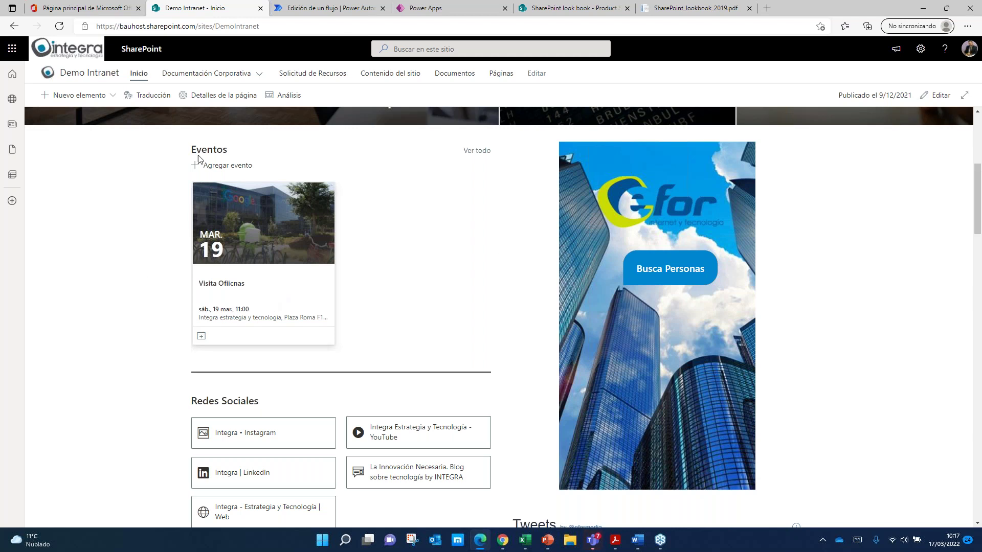
{"action": "scroll", "coordinate": [367, 379], "scroll_direction": "down", "scroll_amount": 3}
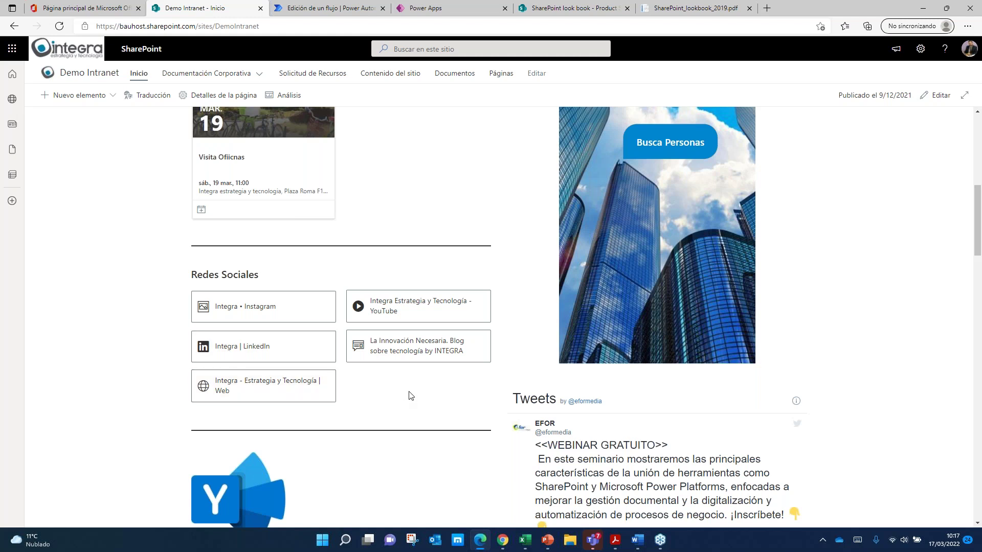
{"action": "scroll", "coordinate": [373, 366], "scroll_direction": "down", "scroll_amount": 3}
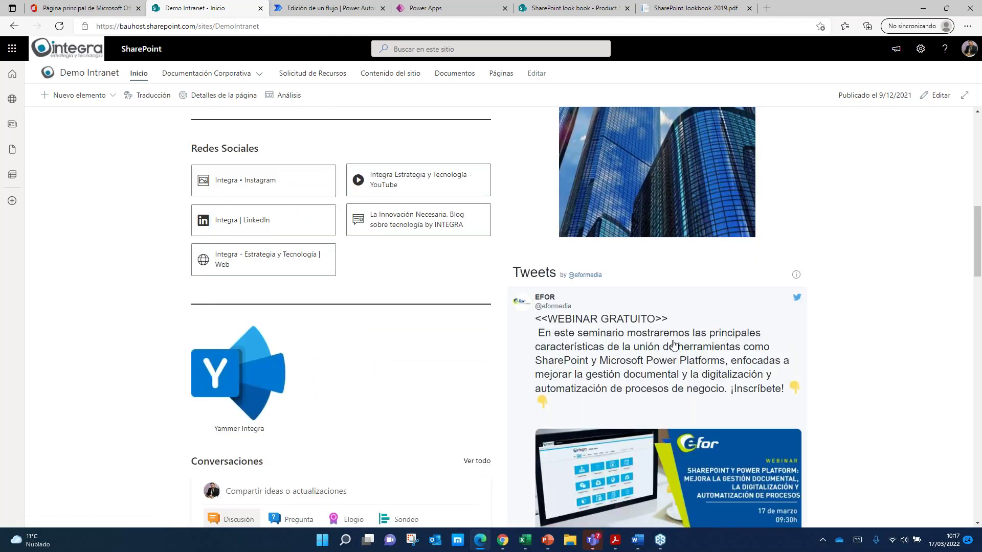
{"action": "scroll", "coordinate": [674, 345], "scroll_direction": "down", "scroll_amount": 1}
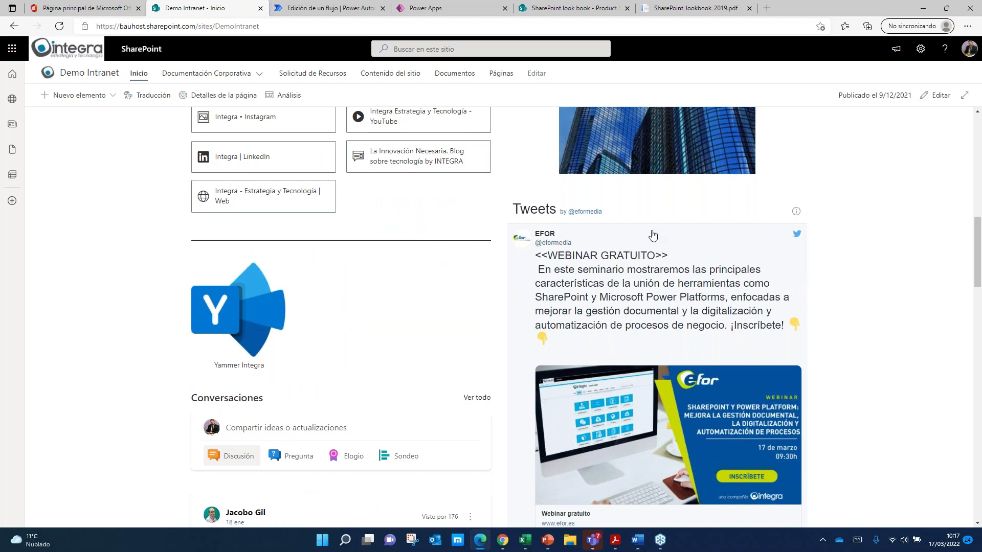
{"action": "scroll", "coordinate": [681, 295], "scroll_direction": "down", "scroll_amount": 3}
{"action": "scroll", "coordinate": [680, 296], "scroll_direction": "up", "scroll_amount": 1}
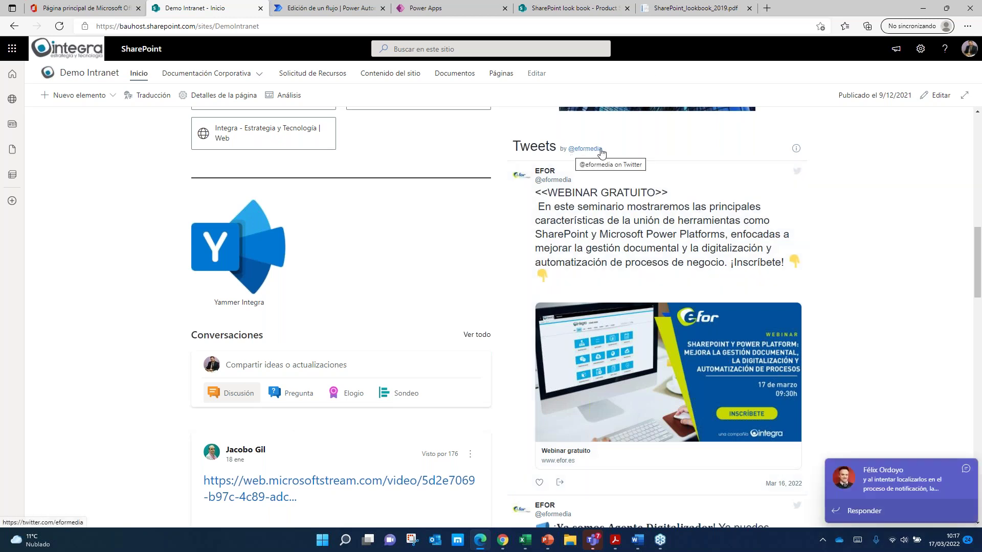
{"action": "left_click", "coordinate": [966, 470]}
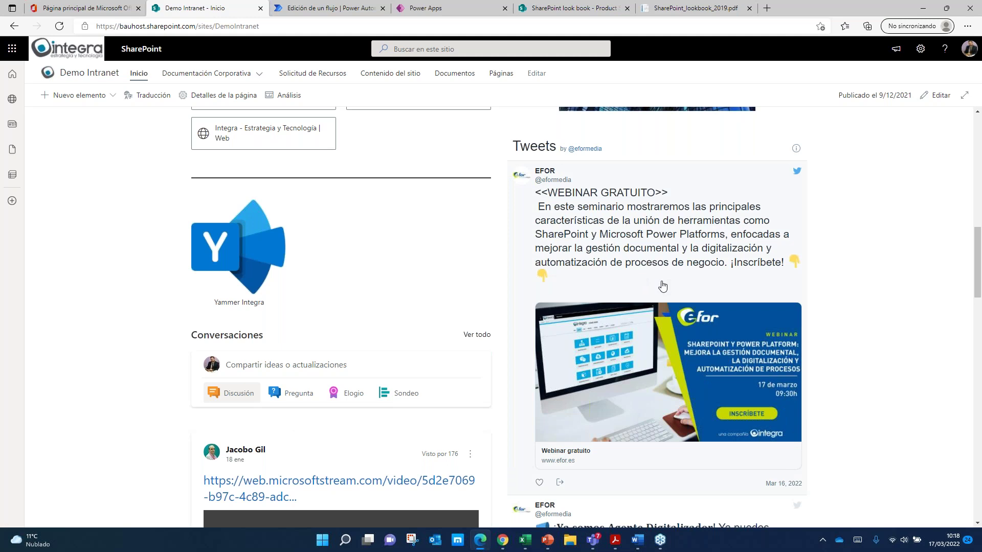
{"action": "scroll", "coordinate": [662, 234], "scroll_direction": "down", "scroll_amount": 2}
{"action": "scroll", "coordinate": [603, 192], "scroll_direction": "up", "scroll_amount": 2}
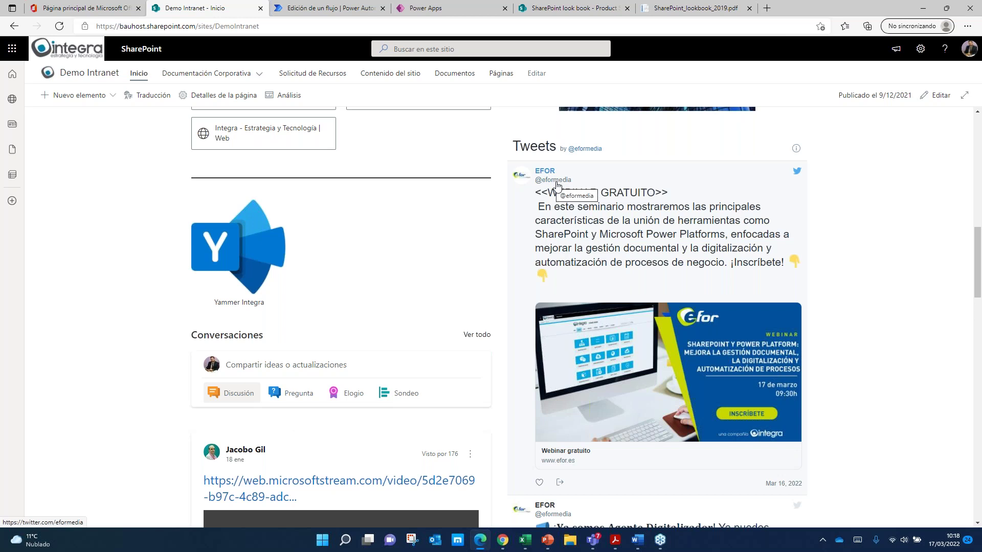
{"action": "scroll", "coordinate": [616, 278], "scroll_direction": "down", "scroll_amount": 1}
{"action": "scroll", "coordinate": [642, 412], "scroll_direction": "down", "scroll_amount": 3}
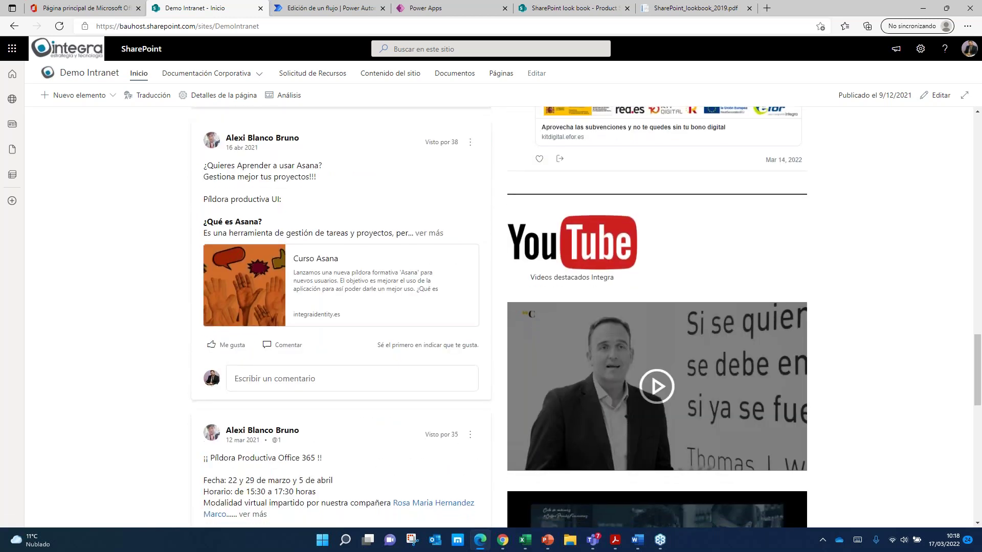
{"action": "scroll", "coordinate": [642, 412], "scroll_direction": "up", "scroll_amount": 5}
{"action": "scroll", "coordinate": [642, 411], "scroll_direction": "up", "scroll_amount": 3}
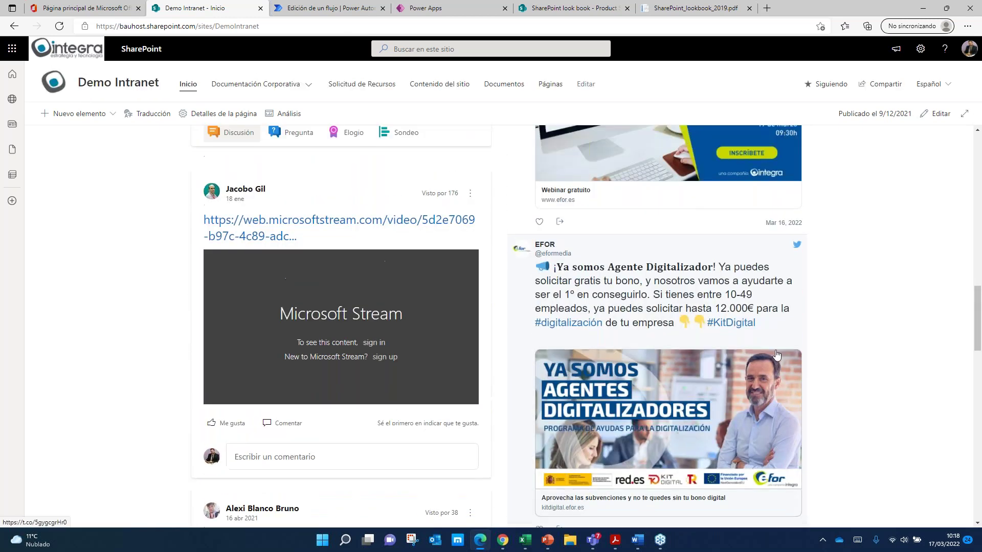
{"action": "scroll", "coordinate": [720, 353], "scroll_direction": "up", "scroll_amount": 2}
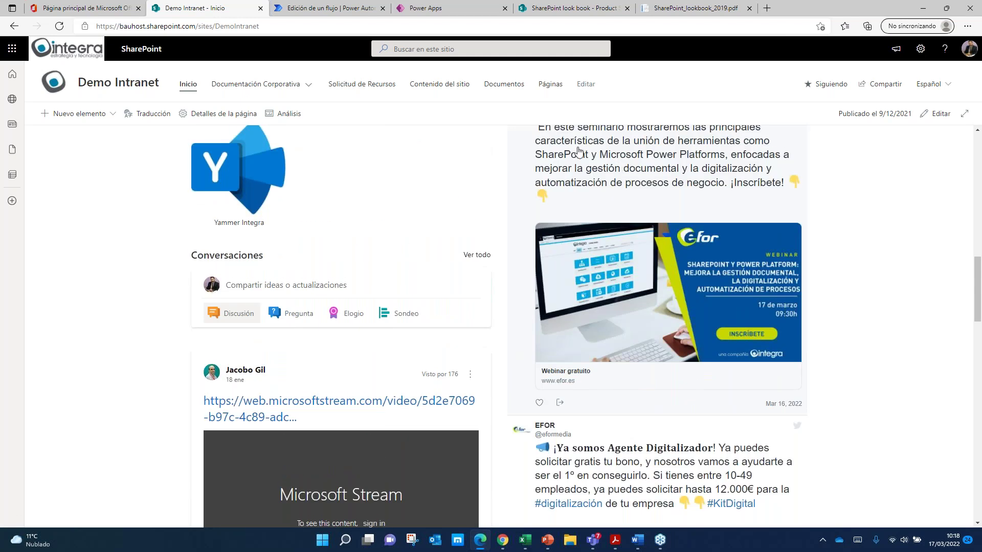
{"action": "scroll", "coordinate": [719, 353], "scroll_direction": "up", "scroll_amount": 1}
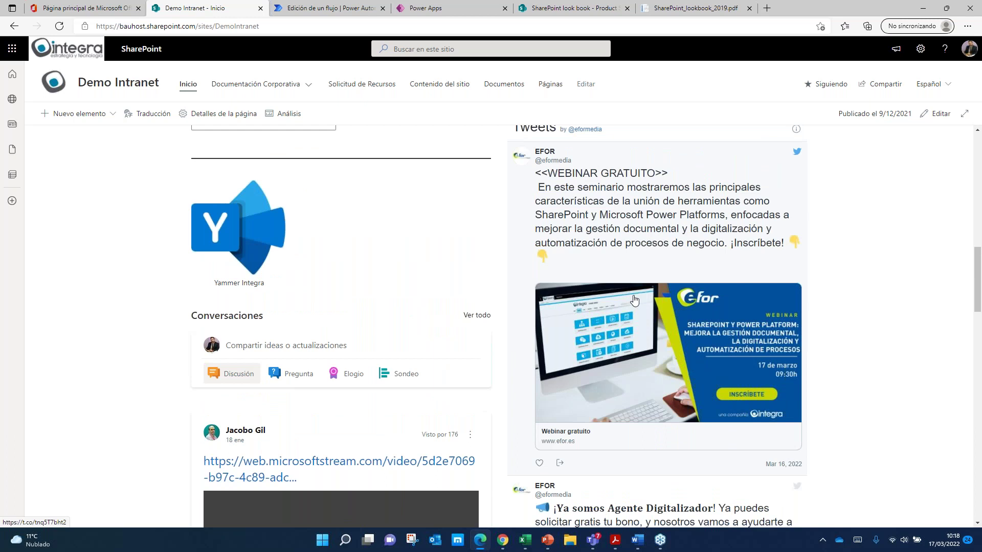
{"action": "scroll", "coordinate": [460, 261], "scroll_direction": "up", "scroll_amount": 1}
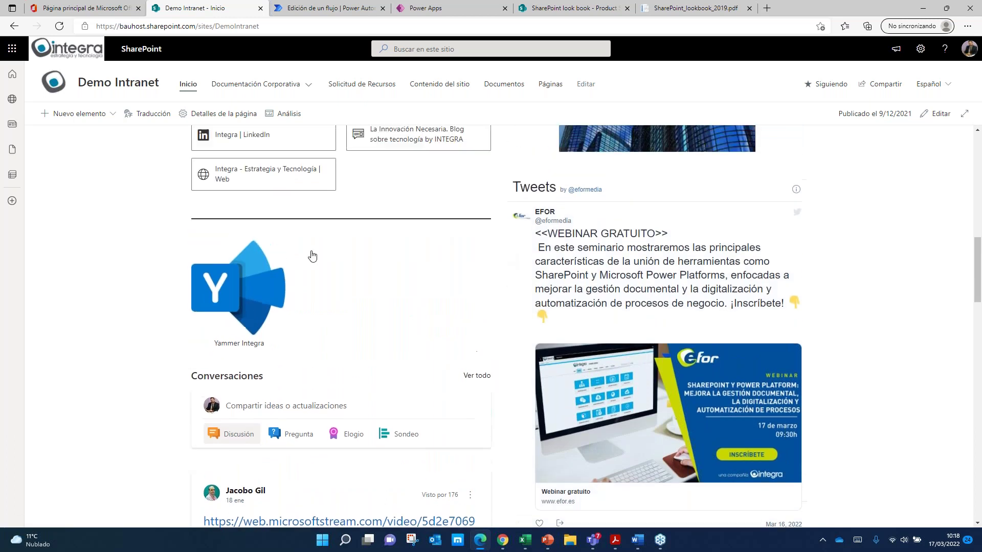
{"action": "scroll", "coordinate": [228, 252], "scroll_direction": "down", "scroll_amount": 6}
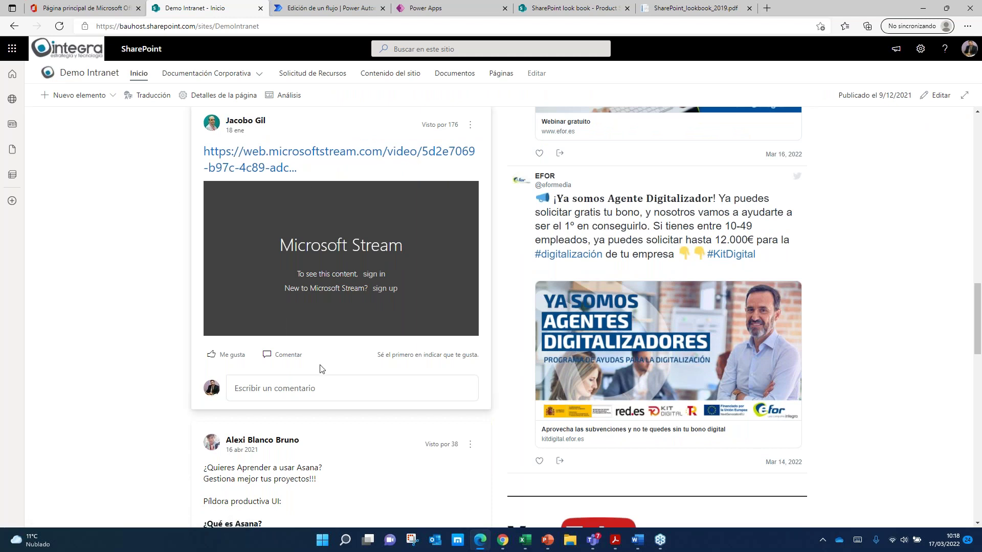
{"action": "scroll", "coordinate": [321, 369], "scroll_direction": "down", "scroll_amount": 5}
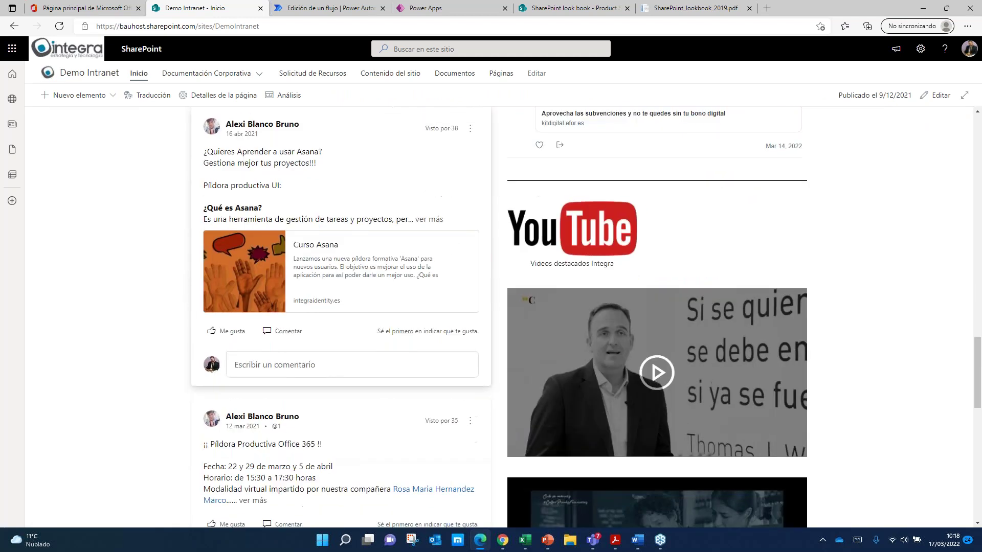
{"action": "scroll", "coordinate": [337, 384], "scroll_direction": "up", "scroll_amount": 4}
{"action": "scroll", "coordinate": [337, 383], "scroll_direction": "down", "scroll_amount": 6}
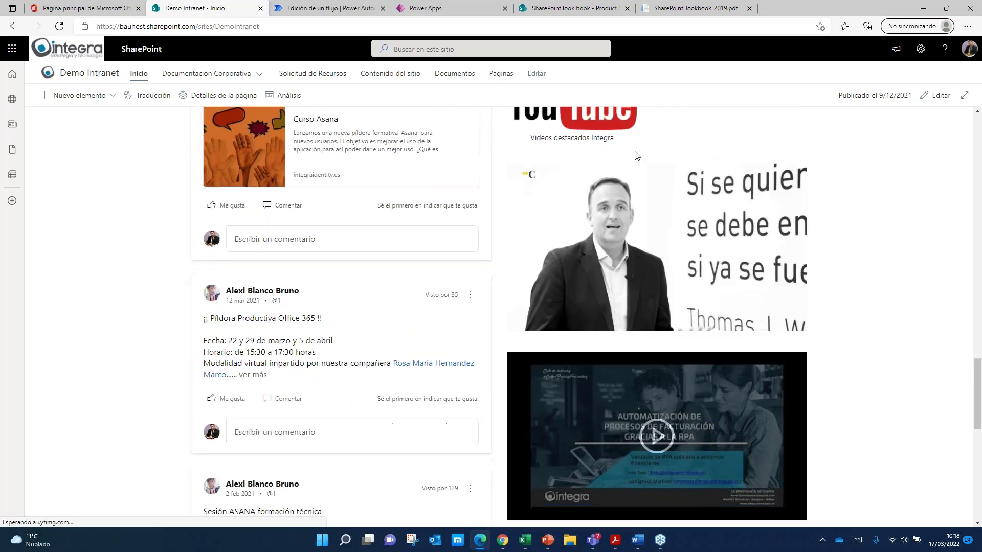
{"action": "scroll", "coordinate": [706, 169], "scroll_direction": "up", "scroll_amount": 1}
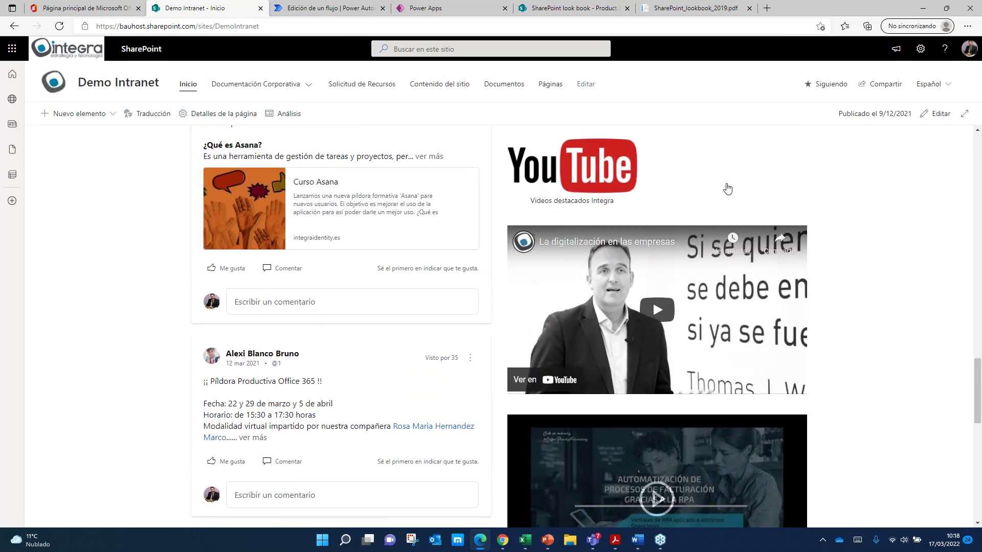
{"action": "scroll", "coordinate": [819, 221], "scroll_direction": "down", "scroll_amount": 3}
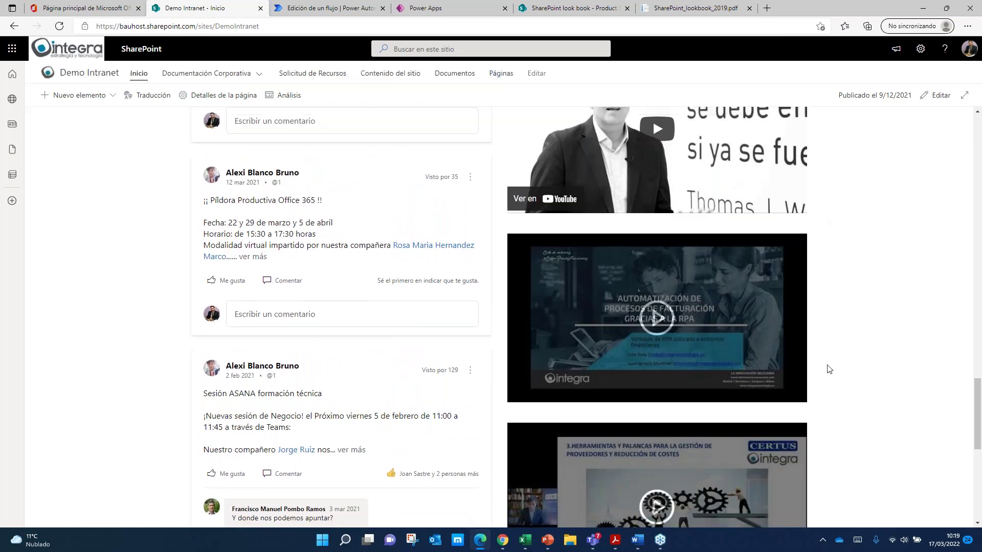
{"action": "scroll", "coordinate": [829, 365], "scroll_direction": "down", "scroll_amount": 6}
{"action": "scroll", "coordinate": [821, 350], "scroll_direction": "up", "scroll_amount": 4}
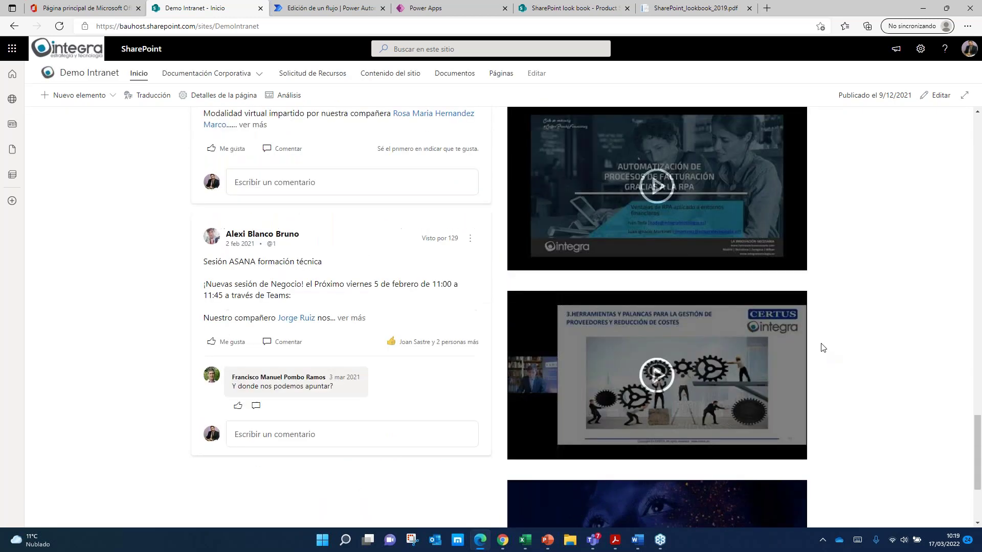
{"action": "scroll", "coordinate": [788, 240], "scroll_direction": "up", "scroll_amount": 2}
{"action": "scroll", "coordinate": [811, 271], "scroll_direction": "down", "scroll_amount": 5}
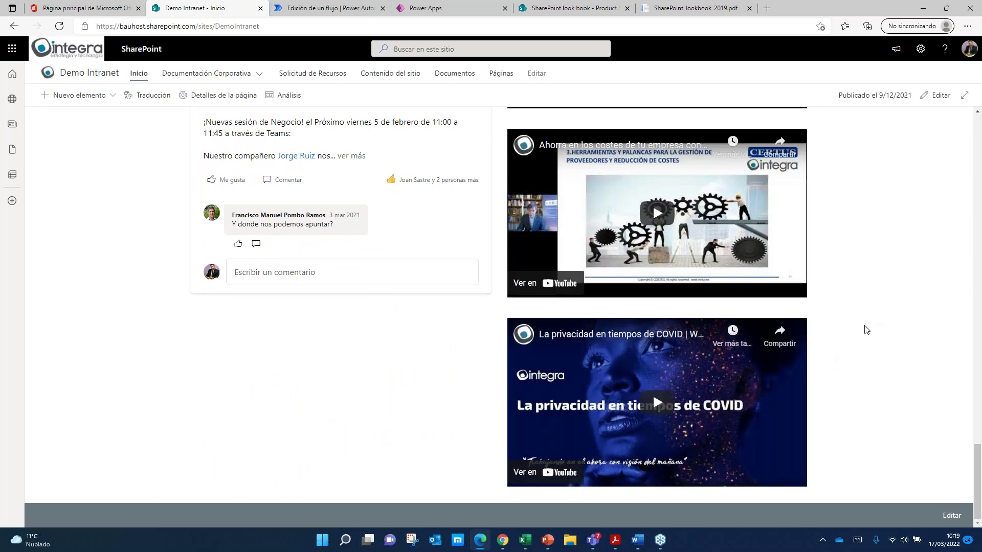
{"action": "scroll", "coordinate": [863, 330], "scroll_direction": "up", "scroll_amount": 2}
{"action": "scroll", "coordinate": [866, 330], "scroll_direction": "up", "scroll_amount": 20}
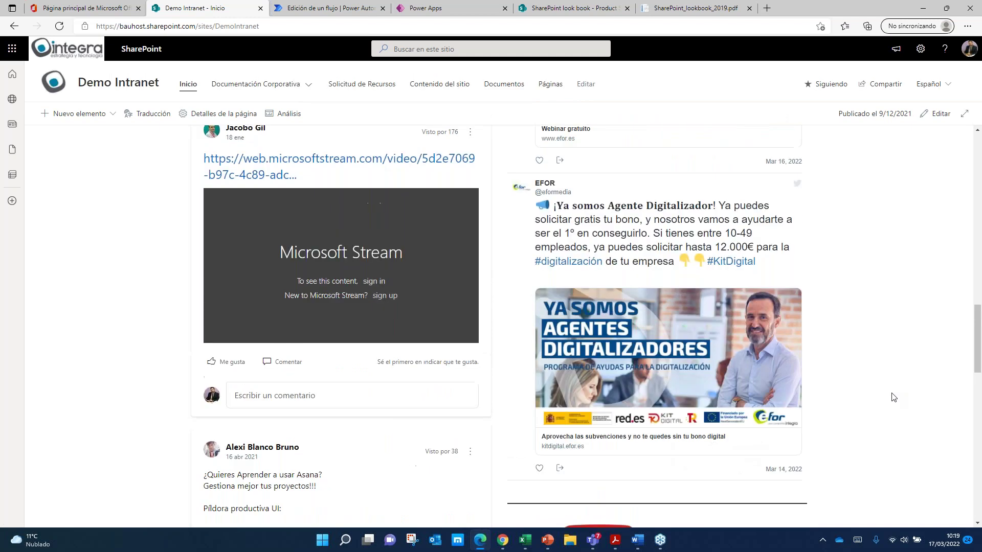
{"action": "scroll", "coordinate": [895, 397], "scroll_direction": "up", "scroll_amount": 8}
{"action": "scroll", "coordinate": [895, 402], "scroll_direction": "down", "scroll_amount": 3}
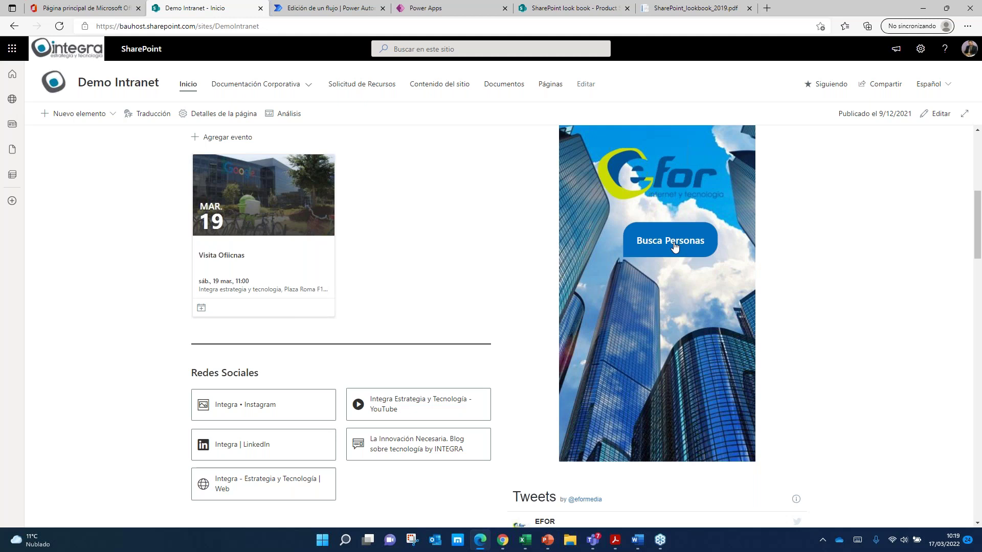
Step: Launch the Busca Personas employee finder and dismiss its user photo error banners
{"action": "left_click", "coordinate": [674, 247]}
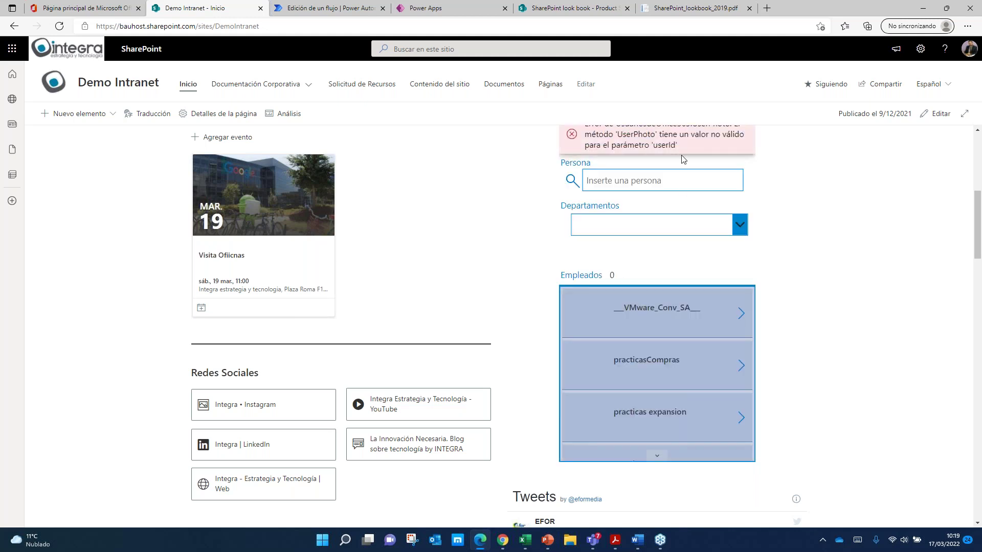
{"action": "scroll", "coordinate": [682, 205], "scroll_direction": "up", "scroll_amount": 3}
{"action": "left_click", "coordinate": [751, 243]}
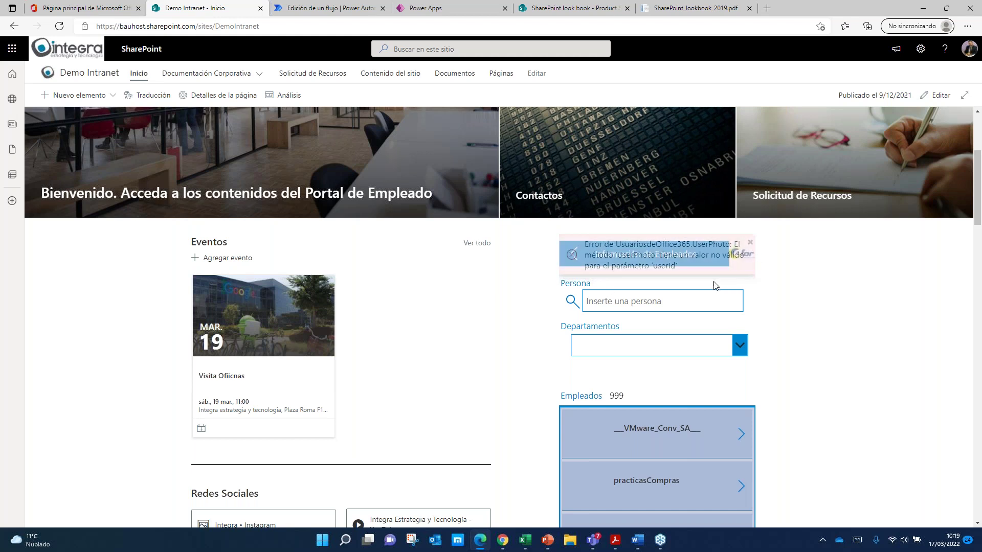
{"action": "left_click", "coordinate": [750, 245]}
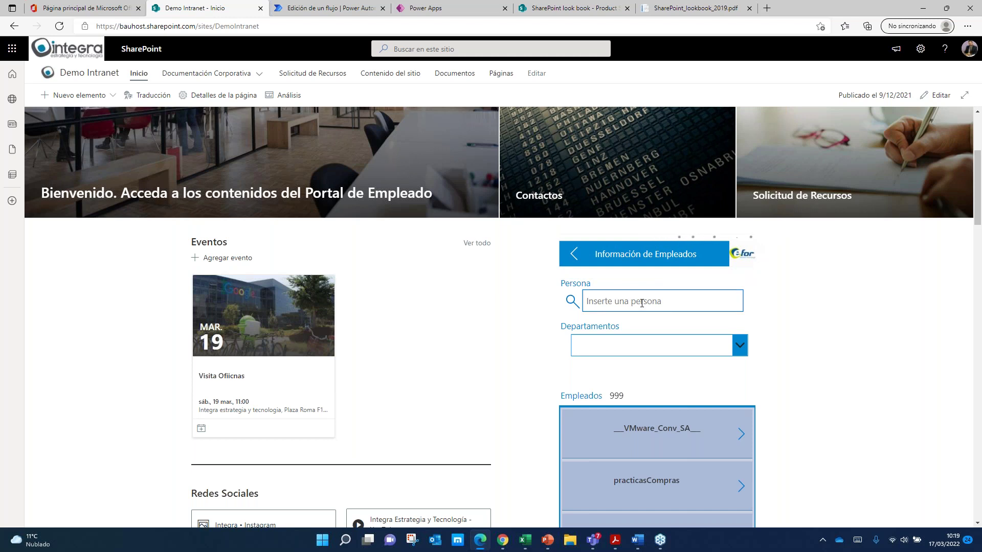
{"action": "left_click", "coordinate": [750, 244]}
Step: Search for an employee by their name, filter by the CAU department, and dismiss the error
{"action": "left_click", "coordinate": [616, 302]}
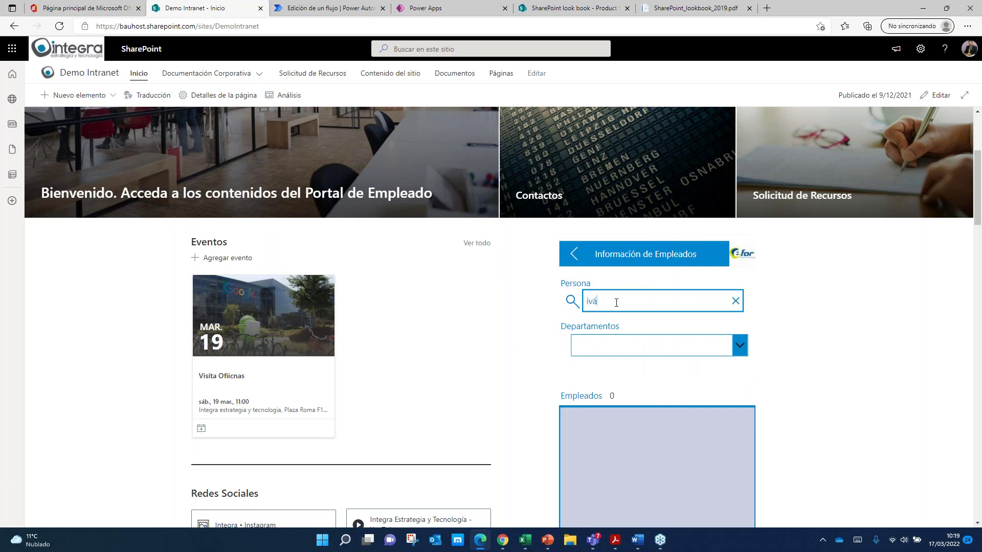
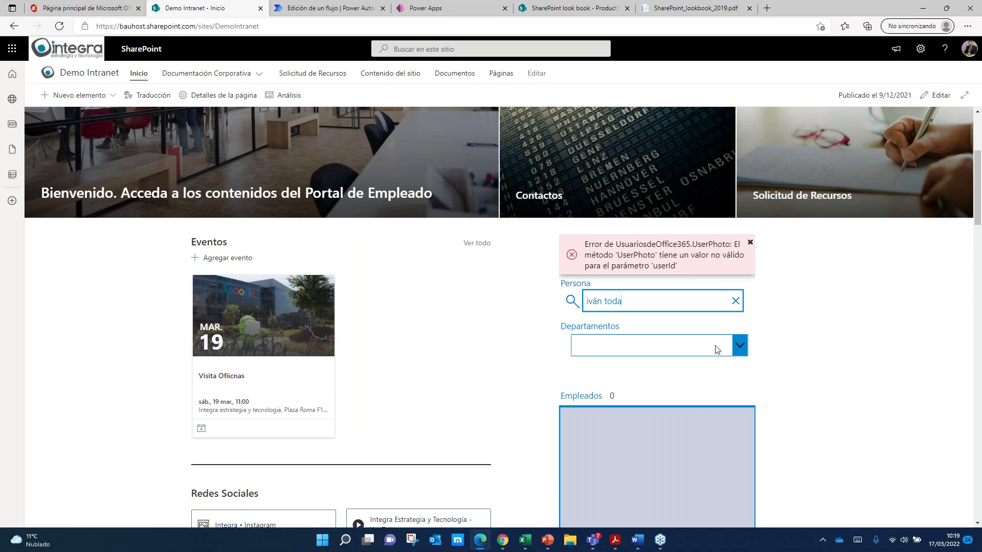
{"action": "scroll", "coordinate": [767, 350], "scroll_direction": "down", "scroll_amount": 3}
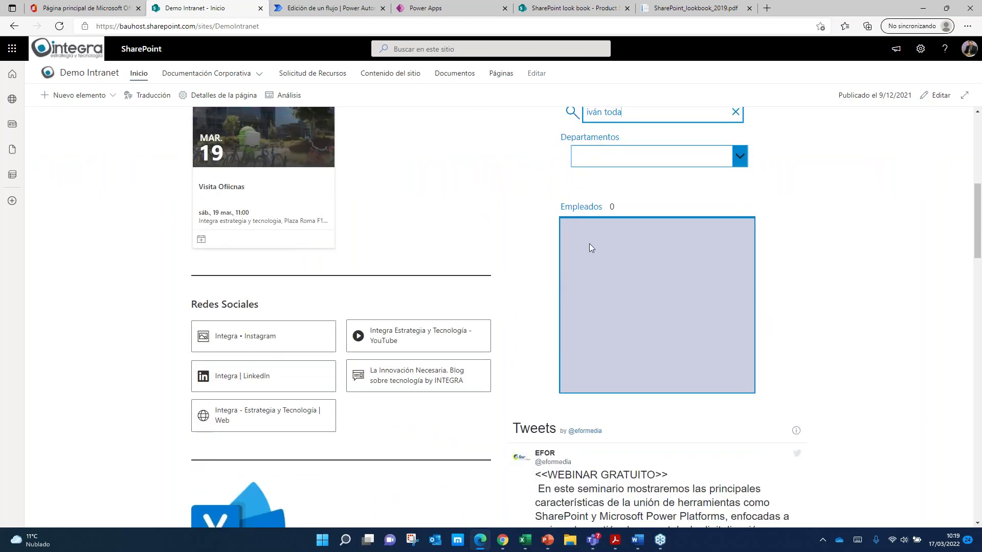
{"action": "left_click", "coordinate": [743, 154]}
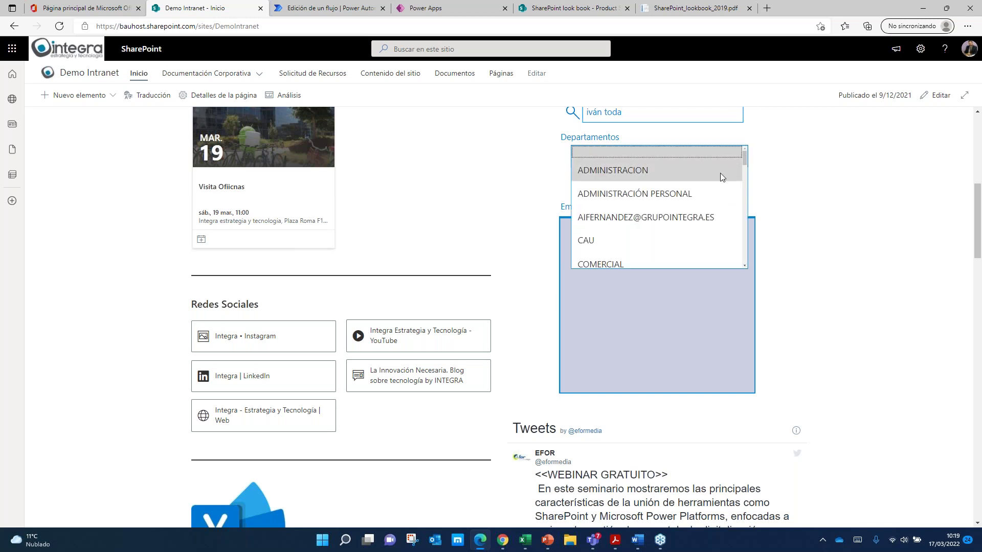
{"action": "left_click", "coordinate": [664, 241]}
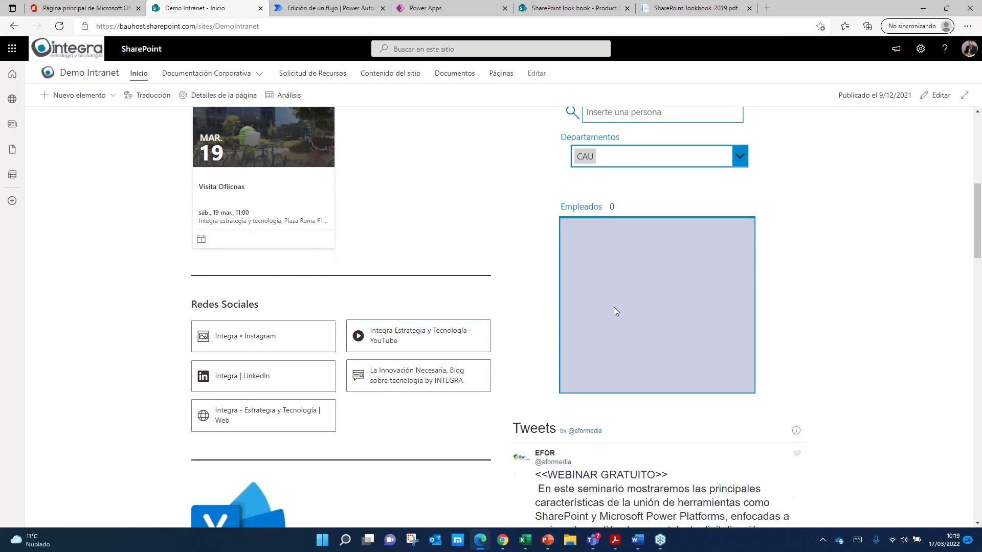
{"action": "scroll", "coordinate": [621, 344], "scroll_direction": "up", "scroll_amount": 2}
{"action": "left_click", "coordinate": [750, 180]}
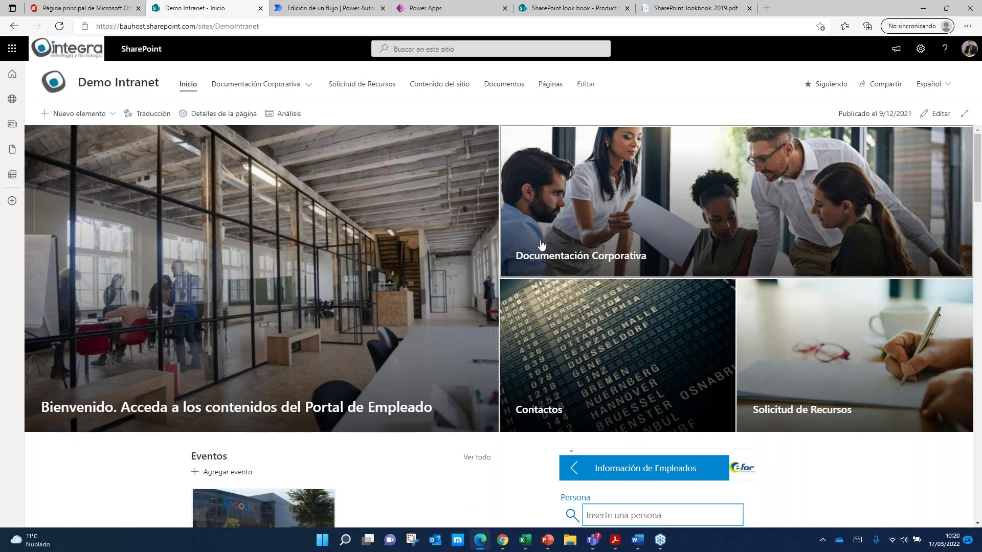
Step: Upload BackProcess.png into Documentación Corporativa, then turn on Editar en vista de cuadrícula
{"action": "left_click", "coordinate": [648, 210]}
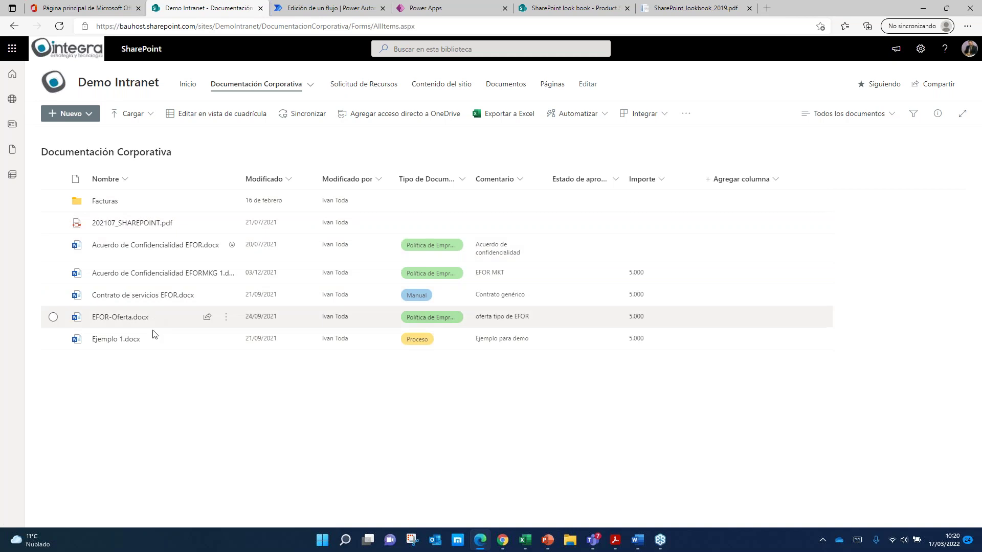
{"action": "mouse_move", "coordinate": [216, 347]}
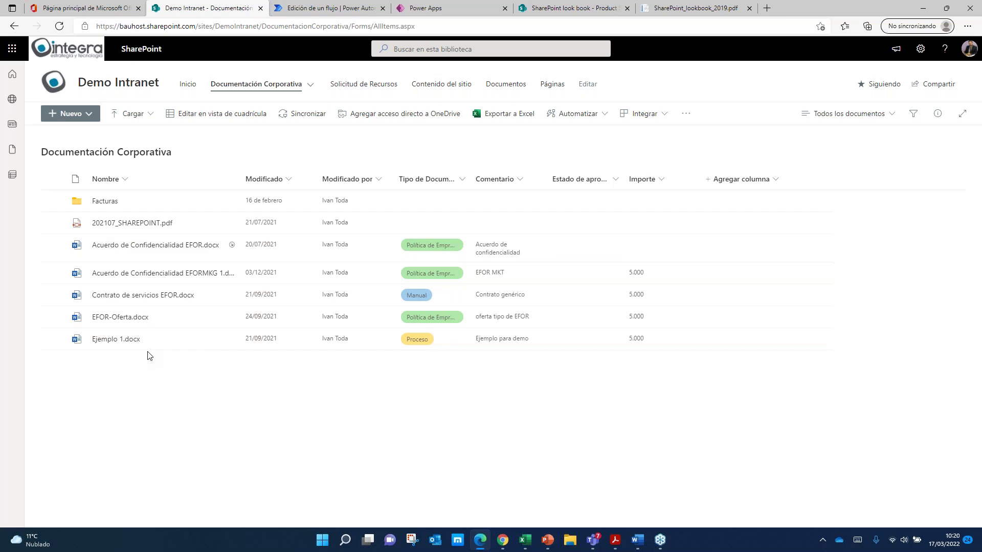
{"action": "left_click", "coordinate": [138, 116]}
{"action": "left_click", "coordinate": [142, 135]}
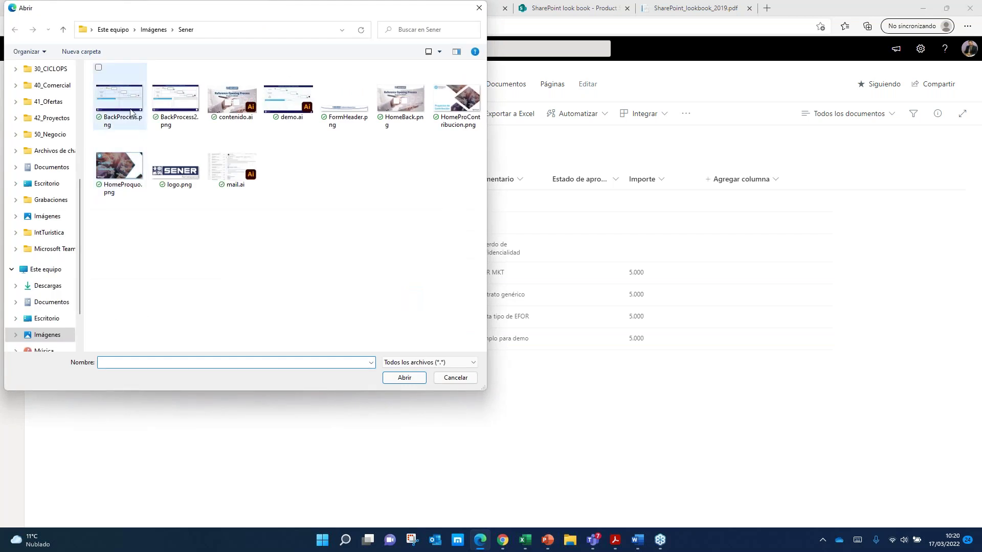
{"action": "left_click", "coordinate": [125, 106]}
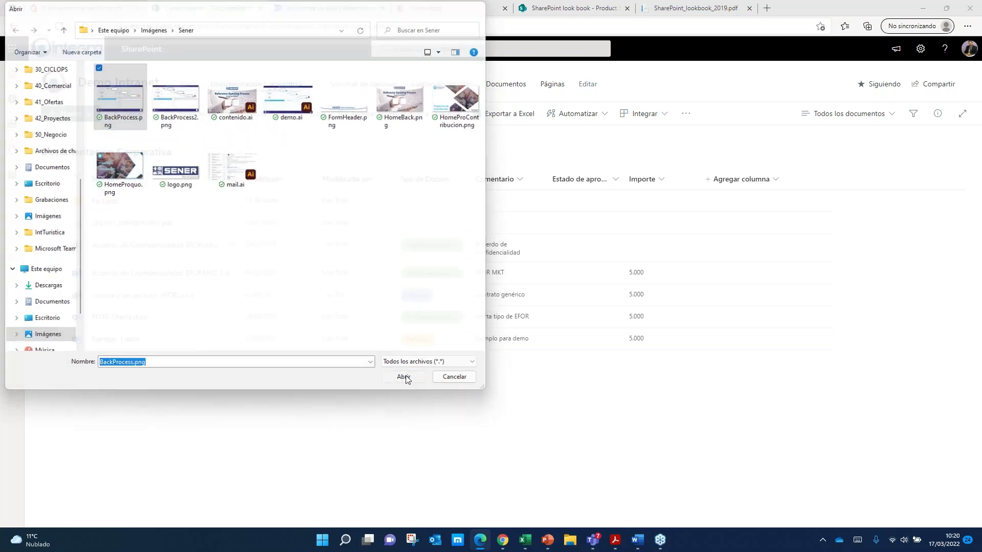
{"action": "left_click", "coordinate": [405, 378]}
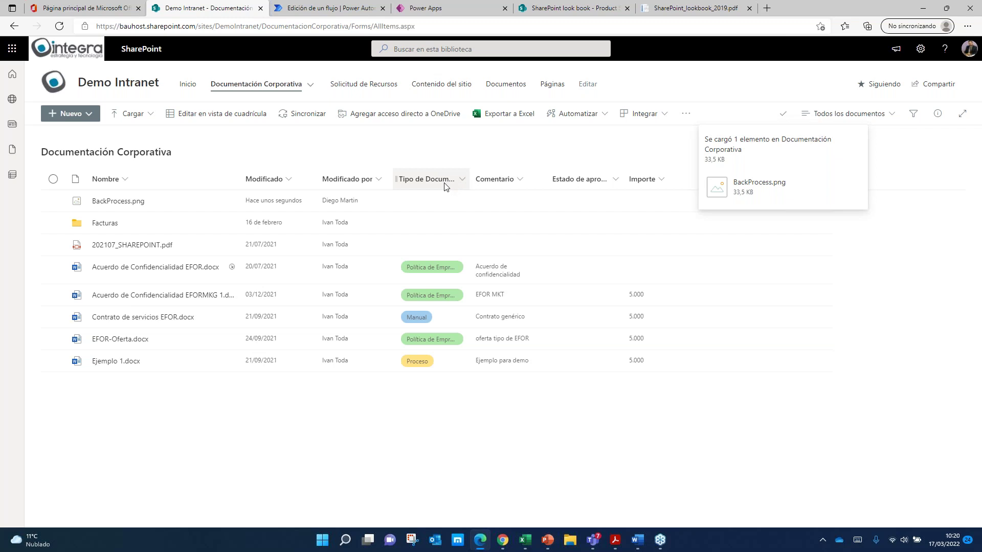
{"action": "left_click", "coordinate": [222, 116]}
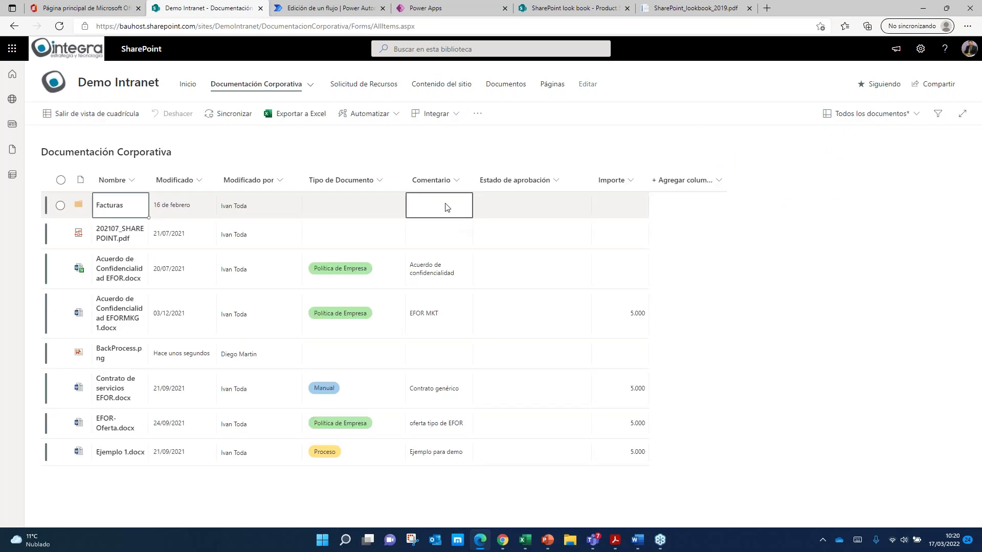
Step: Give the Facturas row type Organigrama and comment 'Versión aún en estudio'
{"action": "left_click", "coordinate": [353, 206]}
{"action": "left_click", "coordinate": [361, 203]}
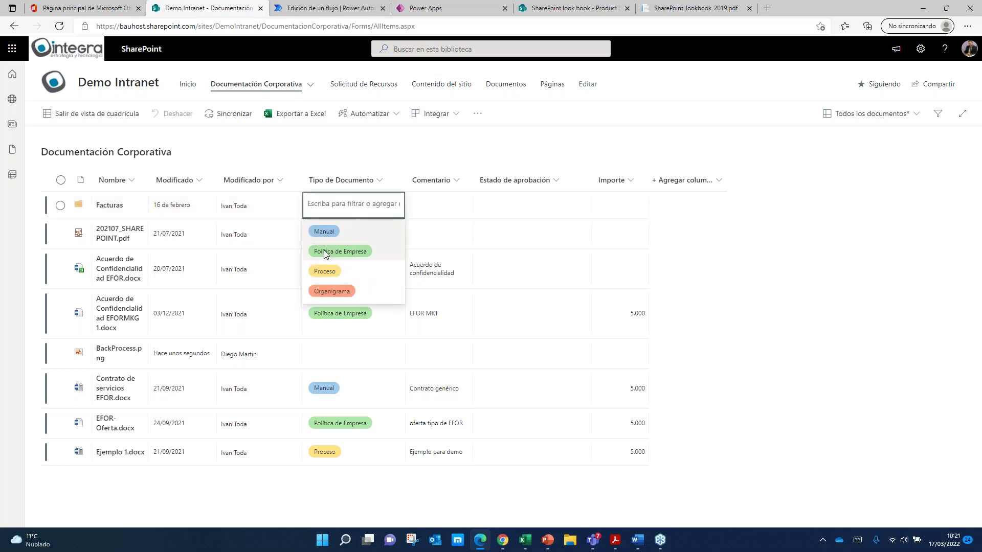
{"action": "left_click", "coordinate": [330, 291]}
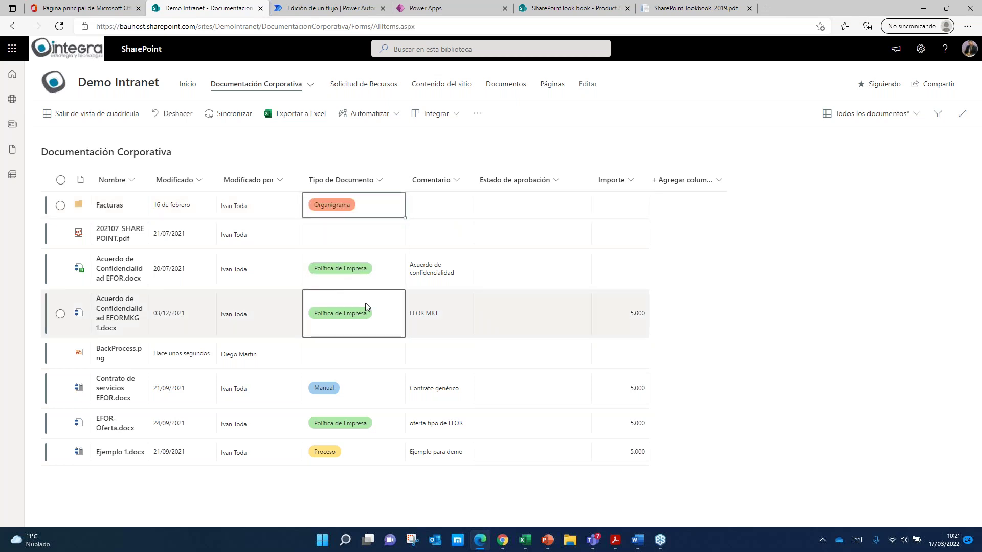
{"action": "left_click", "coordinate": [440, 203]}
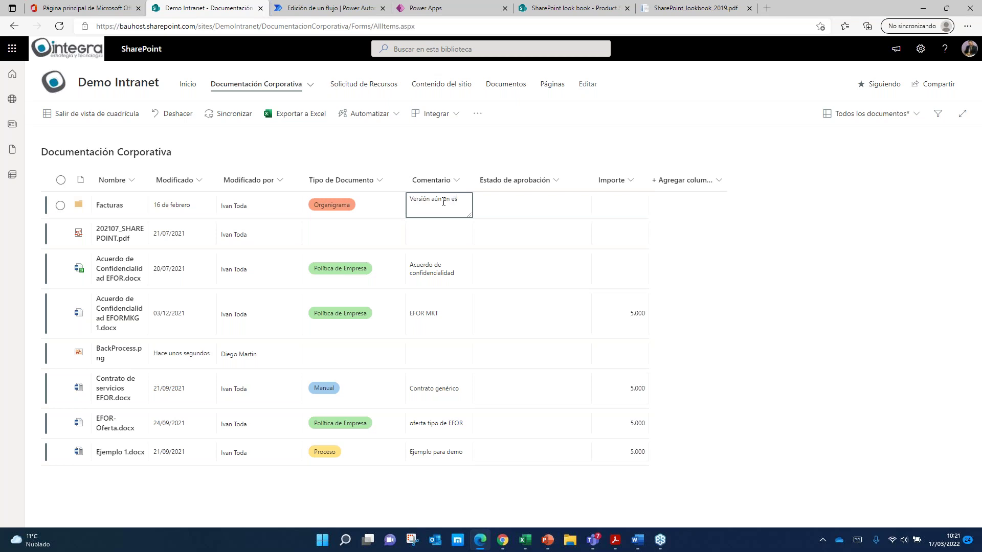
{"action": "type", "text": "Versión aún en estudio"}
{"action": "left_click", "coordinate": [540, 204]}
{"action": "left_click", "coordinate": [634, 211]}
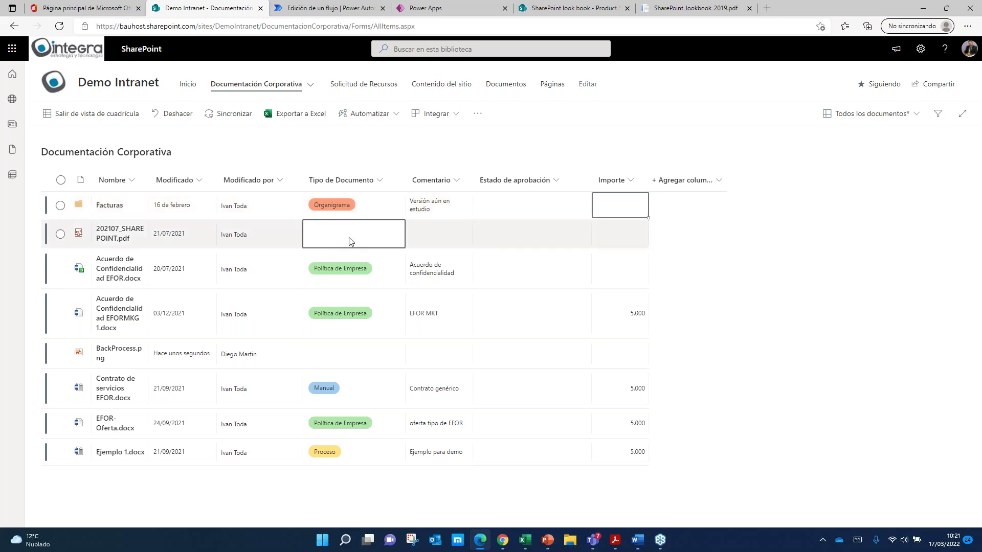
{"action": "left_click", "coordinate": [383, 208]}
Step: Give BackProcess.png type Organigrama and comment 'Versión en estudio', then exit grid view
{"action": "left_click", "coordinate": [348, 354]}
{"action": "left_click", "coordinate": [348, 354]}
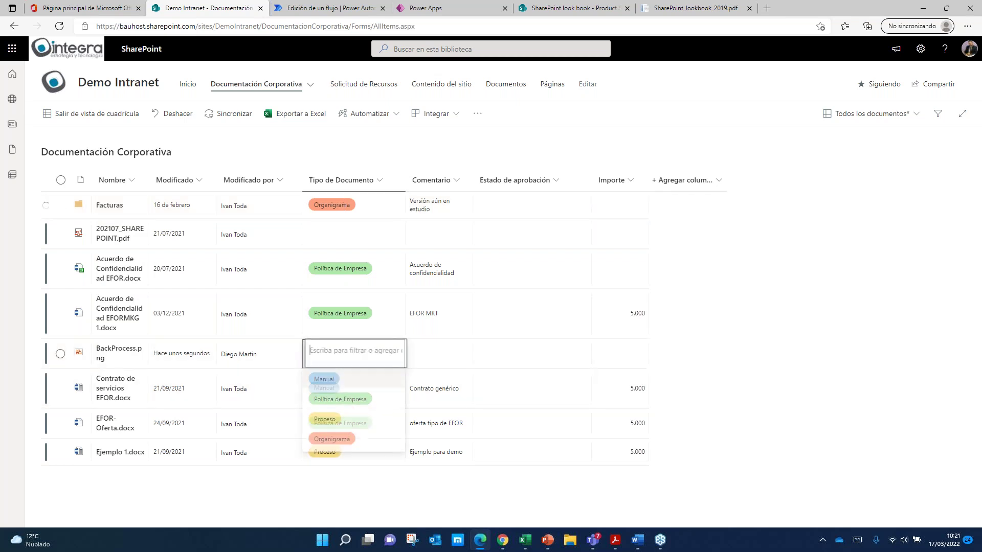
{"action": "left_click", "coordinate": [353, 441]}
{"action": "double_click", "coordinate": [434, 353]}
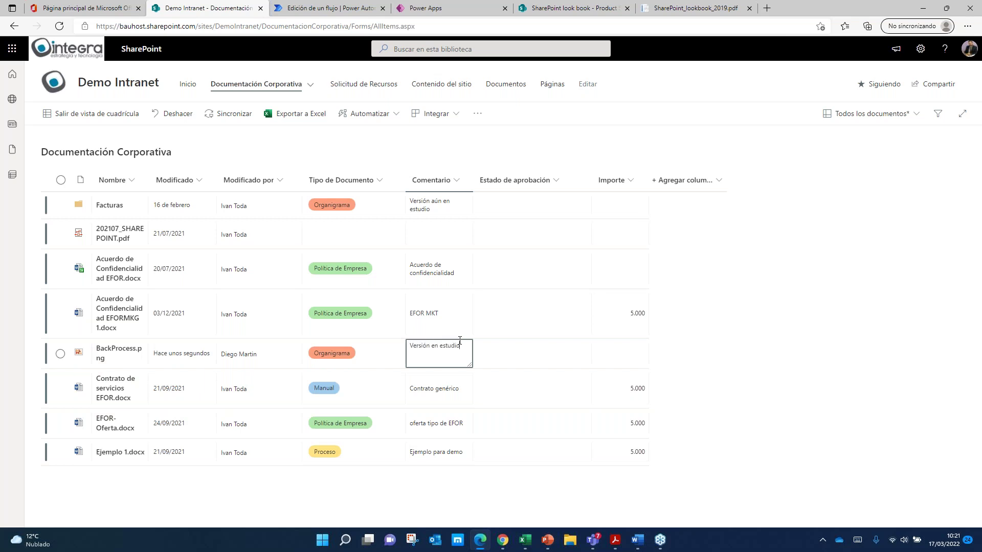
{"action": "type", "text": "Versión en estudio"}
{"action": "double_click", "coordinate": [521, 350]}
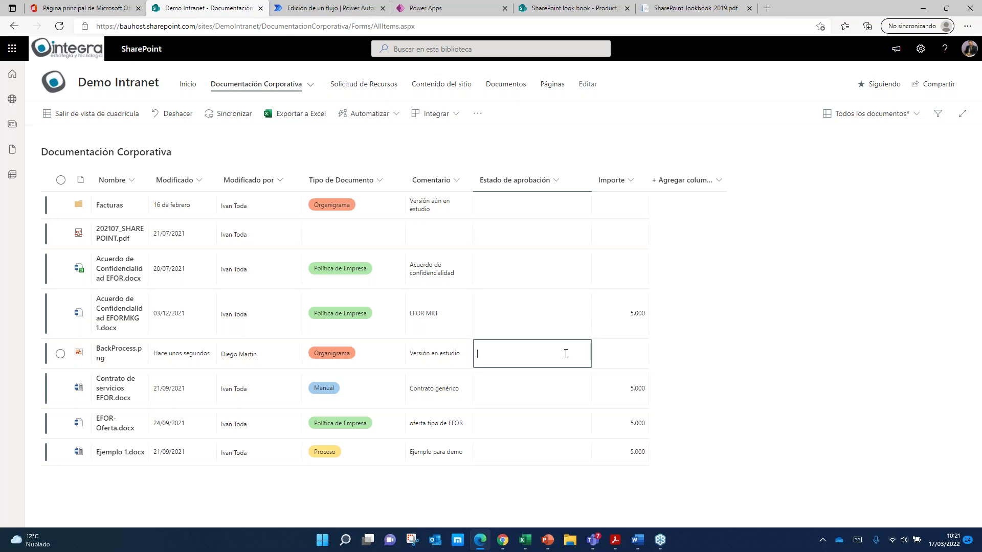
{"action": "left_click", "coordinate": [627, 357]}
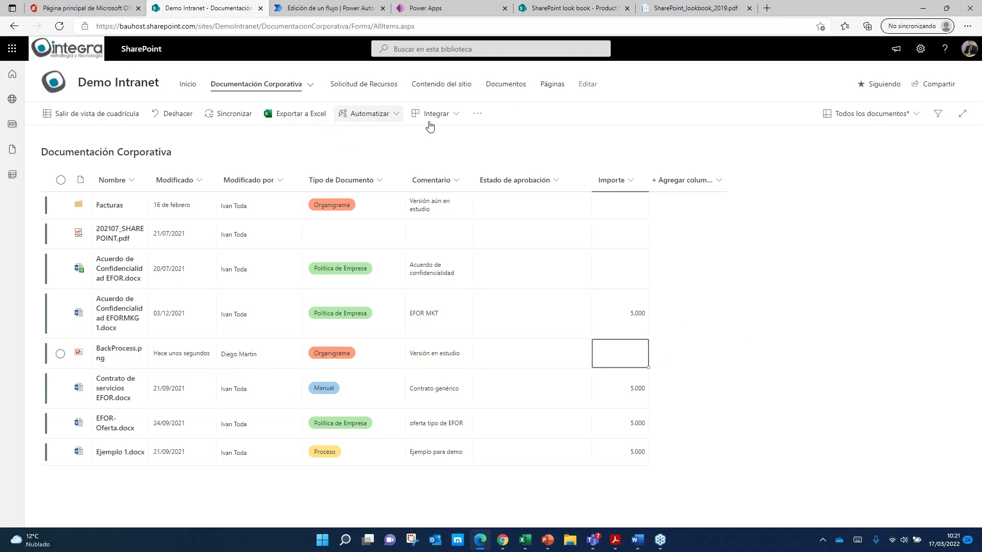
{"action": "left_click", "coordinate": [98, 113]}
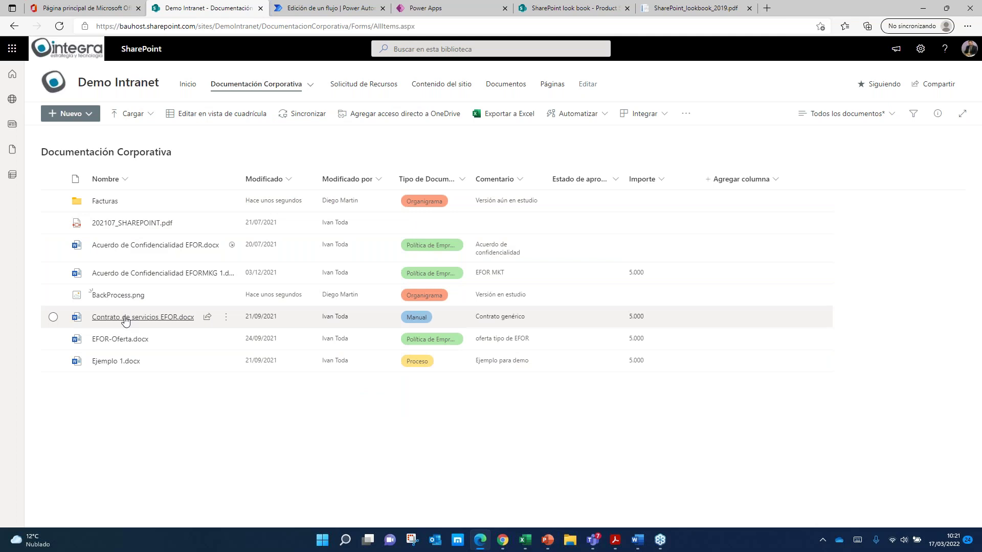
Step: Open and scroll through a preview of Acuerdo de Confidencialidad EFOR.docx
{"action": "mouse_move", "coordinate": [124, 304]}
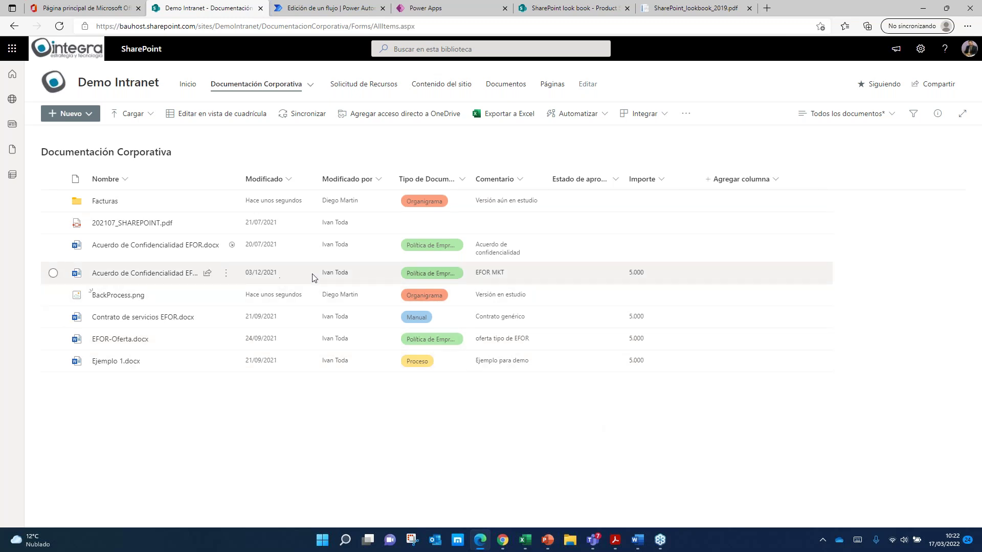
{"action": "left_click", "coordinate": [227, 247]}
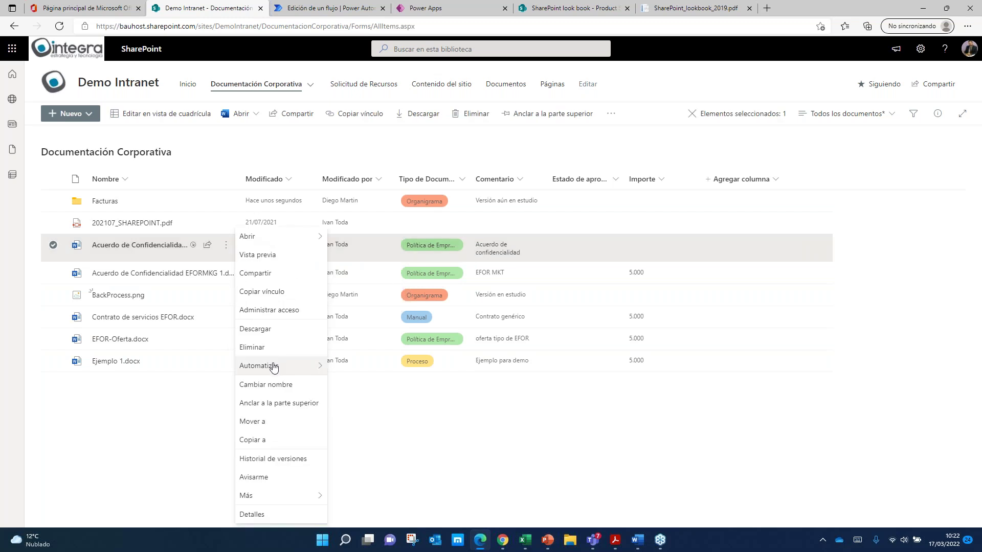
{"action": "mouse_move", "coordinate": [277, 497]}
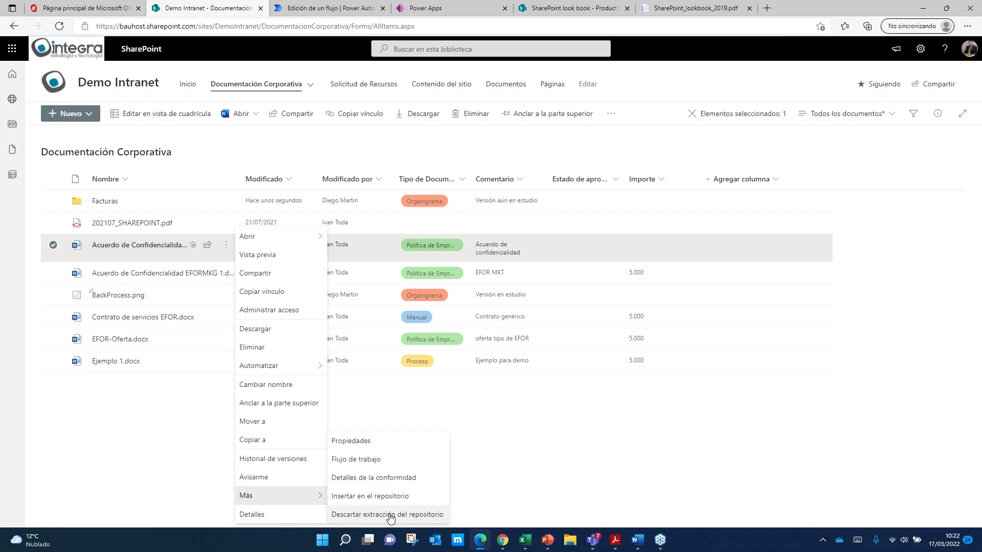
{"action": "left_click", "coordinate": [270, 254]}
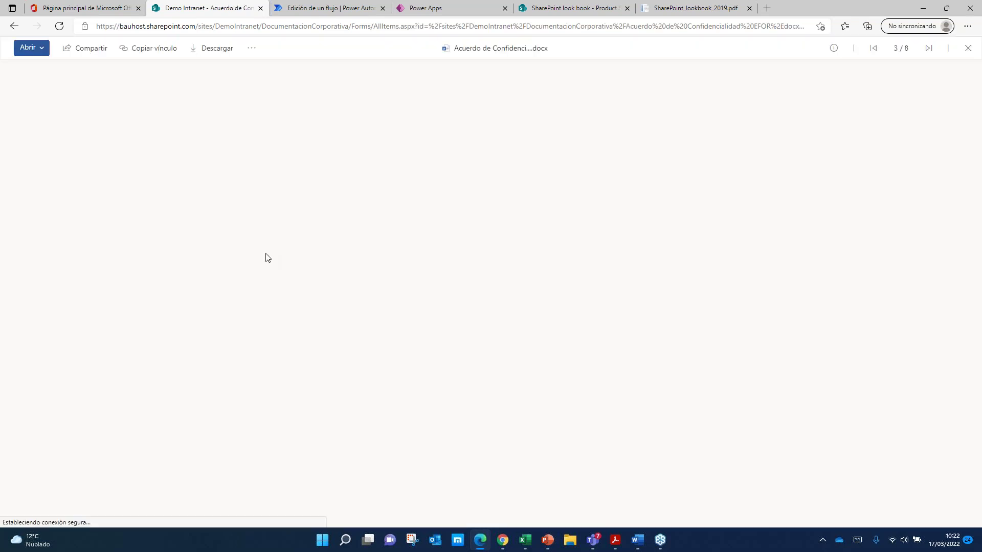
{"action": "scroll", "coordinate": [491, 208], "scroll_direction": "down", "scroll_amount": 10}
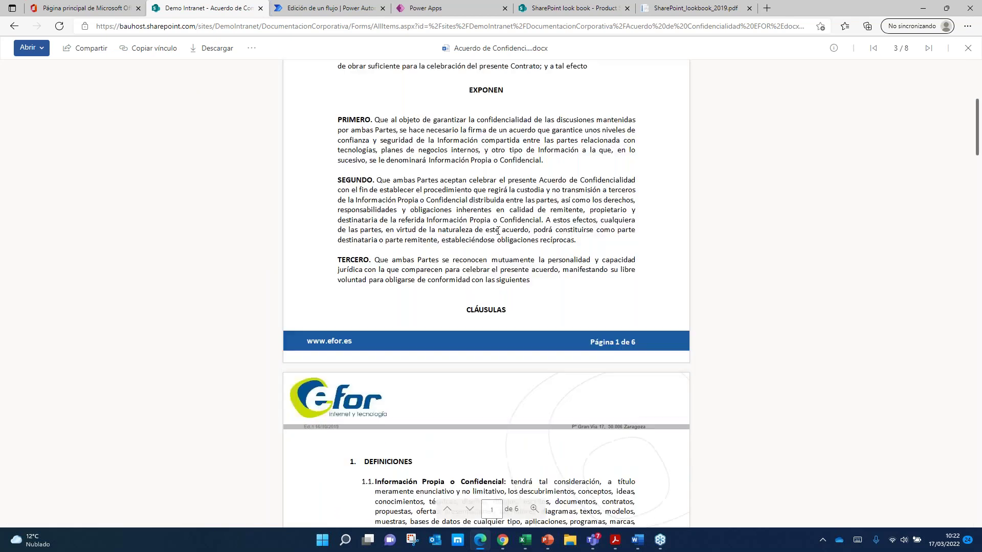
{"action": "scroll", "coordinate": [890, 209], "scroll_direction": "down", "scroll_amount": 7}
{"action": "left_click_drag", "start_coordinate": [977, 201], "coordinate": [958, 97]}
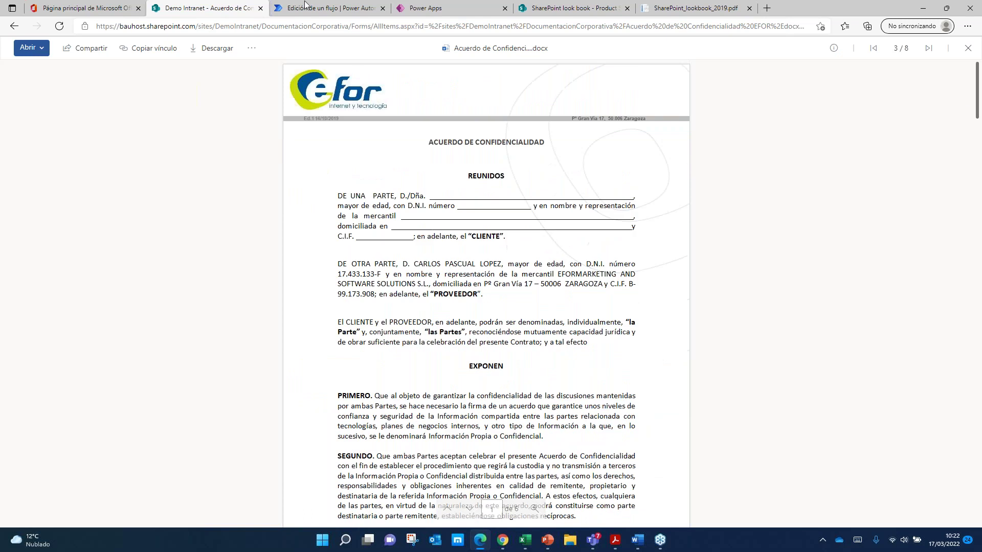
Step: Close the preview and show the agreement's Detalles pane with its properties
{"action": "left_click", "coordinate": [14, 26]}
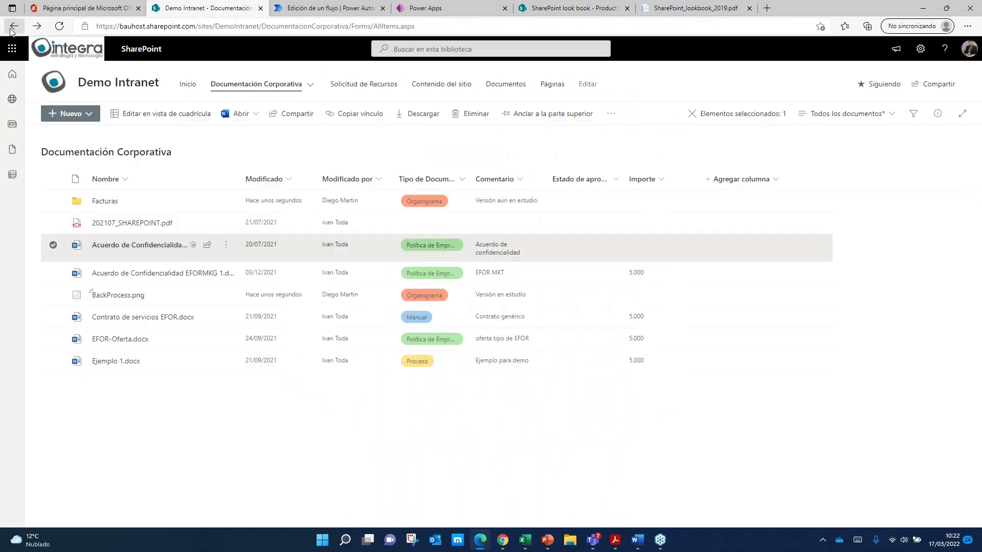
{"action": "left_click", "coordinate": [226, 246]}
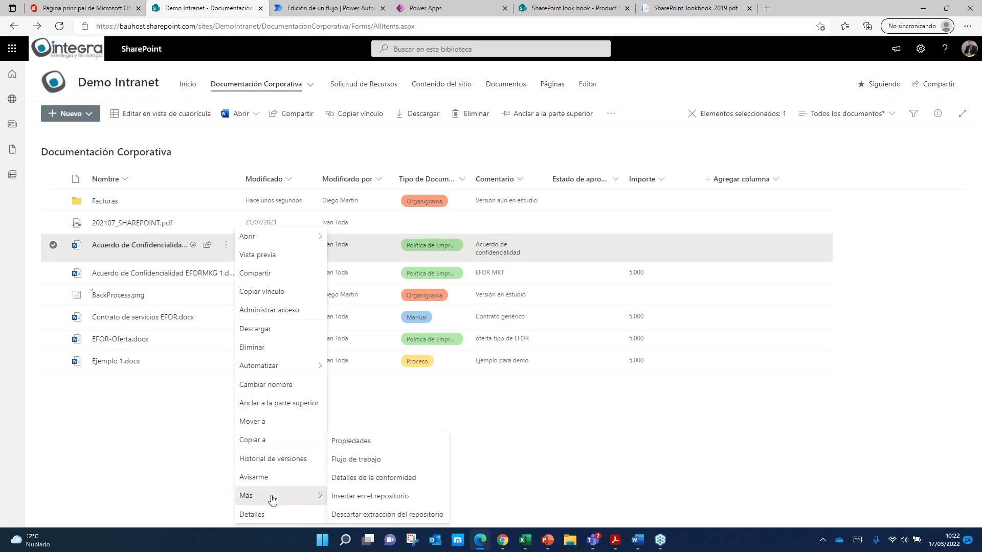
{"action": "left_click", "coordinate": [252, 515]}
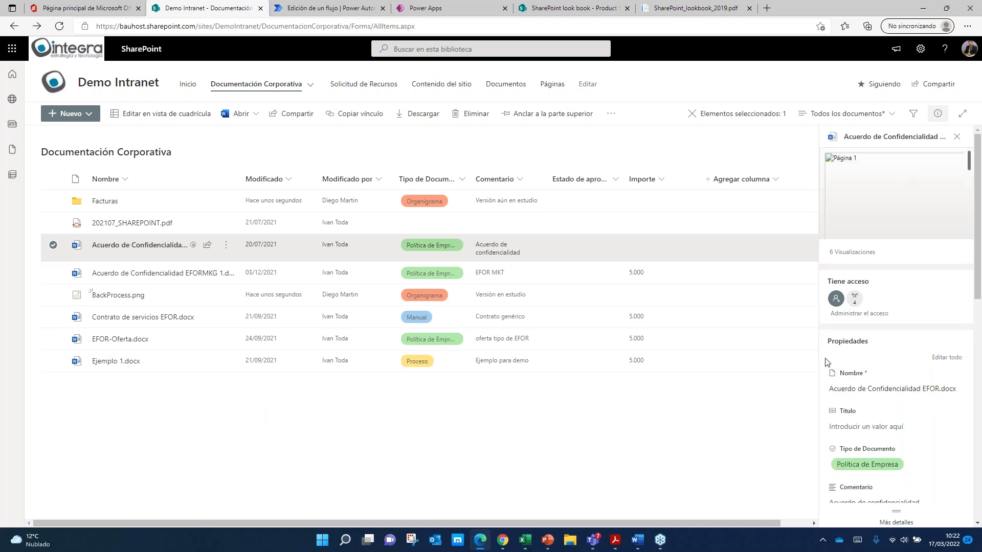
Step: Close the agreement's details pane and bring up the Ejemplo 1.docx actions menu
{"action": "left_click", "coordinate": [957, 137]}
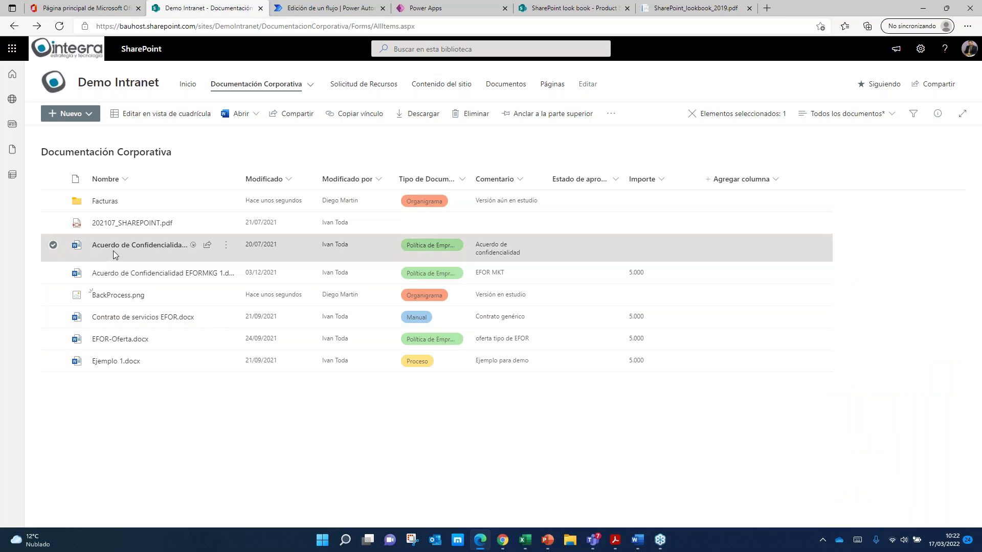
{"action": "mouse_move", "coordinate": [136, 248]}
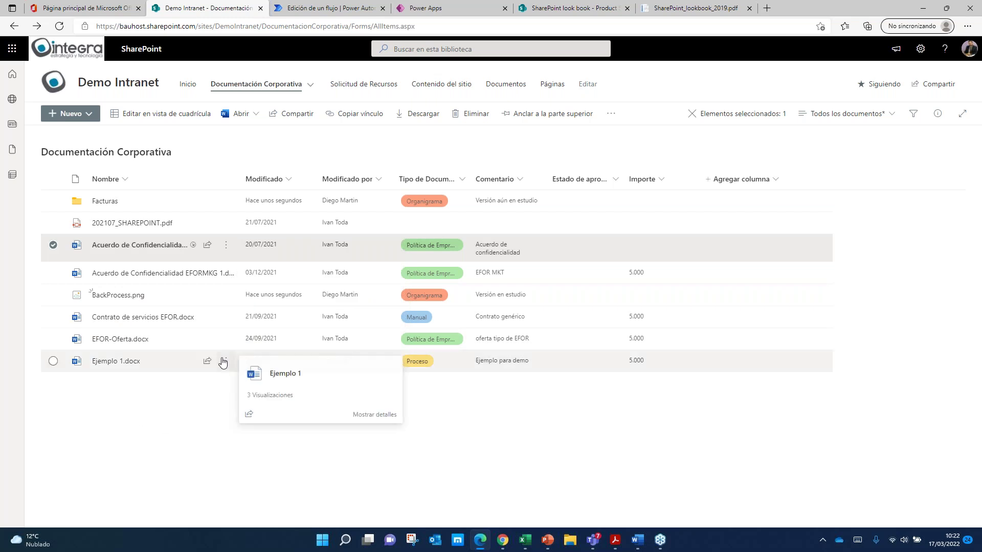
{"action": "left_click", "coordinate": [226, 361]}
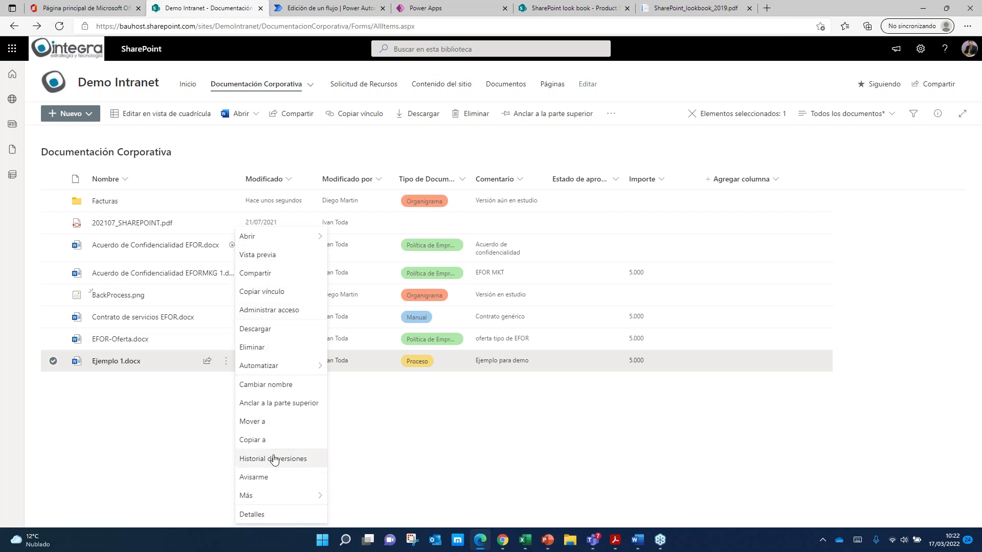
Step: Inspect the 1.0 through 7.0 version history of Ejemplo 1.docx, then close it
{"action": "left_click", "coordinate": [295, 458]}
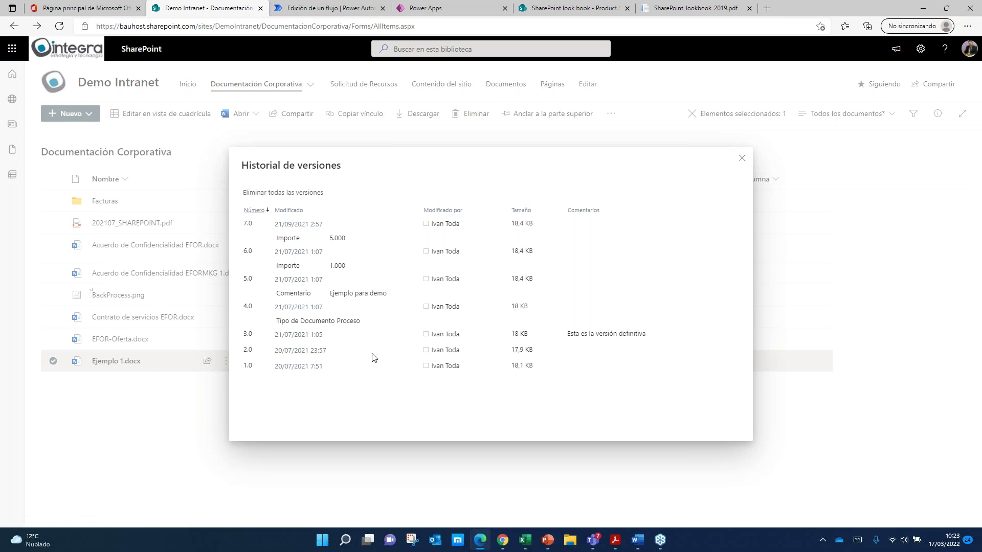
{"action": "mouse_move", "coordinate": [305, 356]}
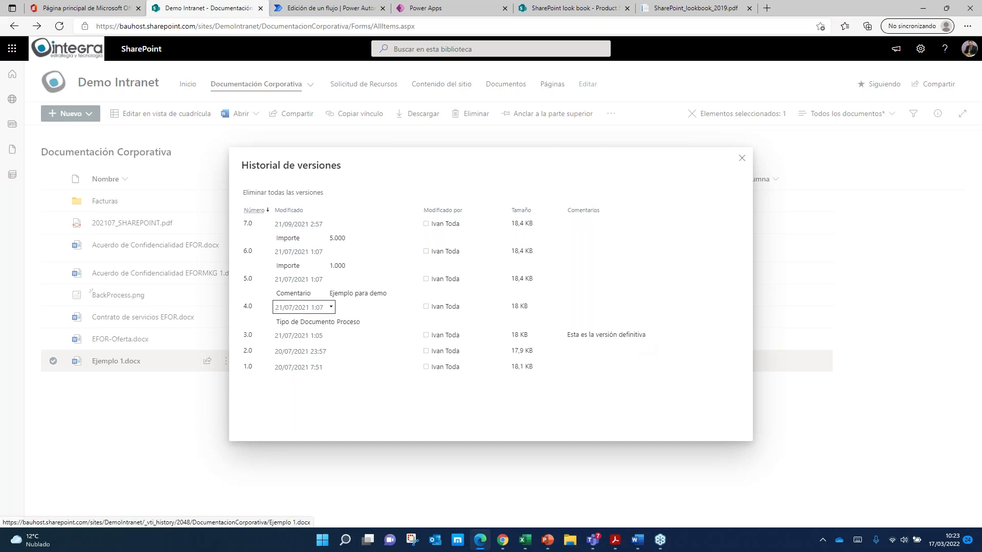
{"action": "mouse_move", "coordinate": [351, 290]}
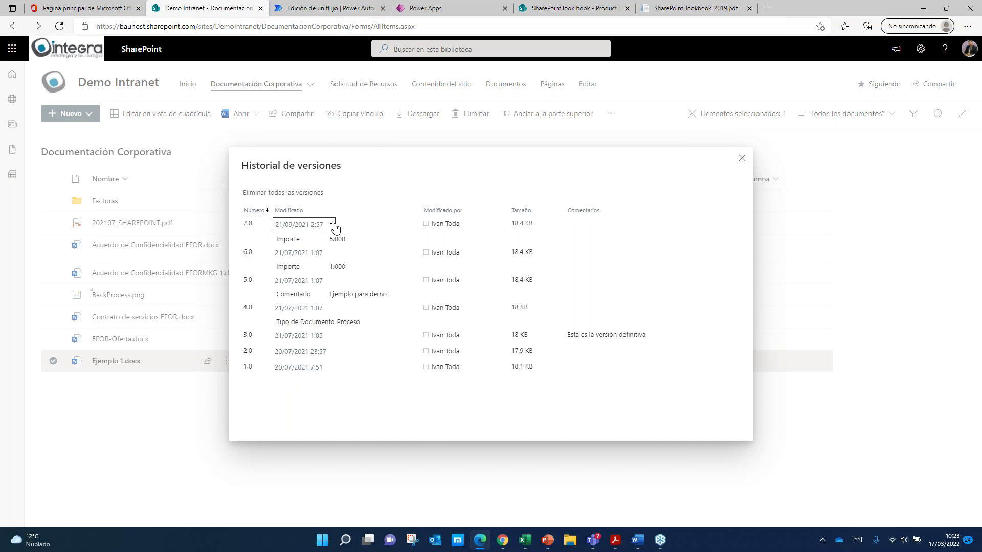
{"action": "left_click", "coordinate": [742, 159]}
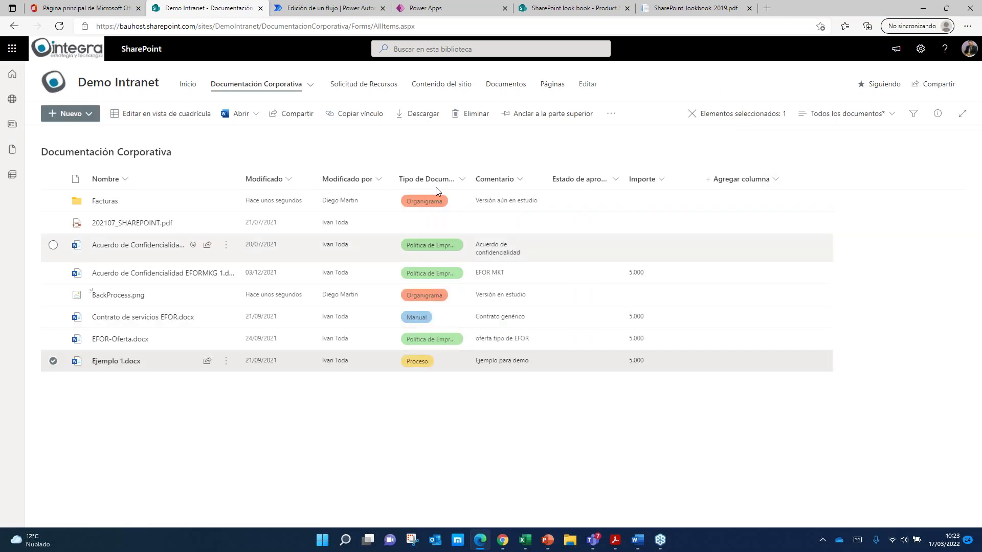
Step: Go to the Demo Intranet home page and open the Solicitud de Recursos list
{"action": "left_click", "coordinate": [125, 90]}
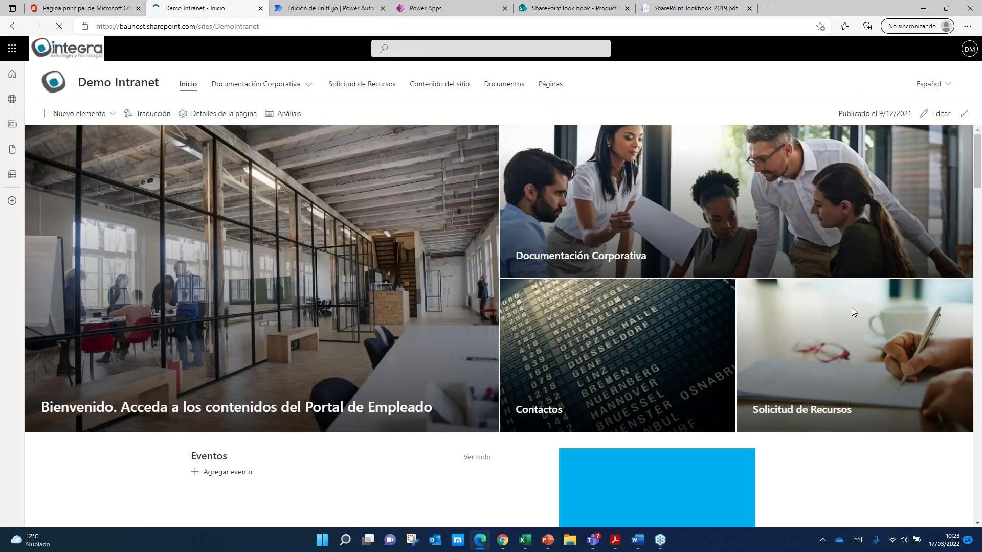
{"action": "left_click", "coordinate": [851, 309]}
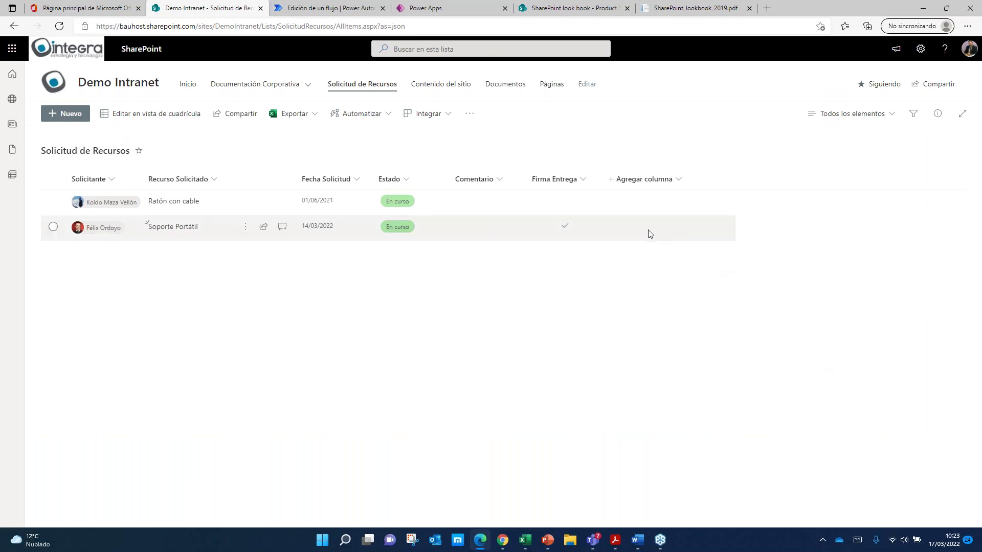
Step: Save a Móvil request dated 17/03/2022 with the suggested requester, Firma Entrega left unticked
{"action": "left_click", "coordinate": [67, 114]}
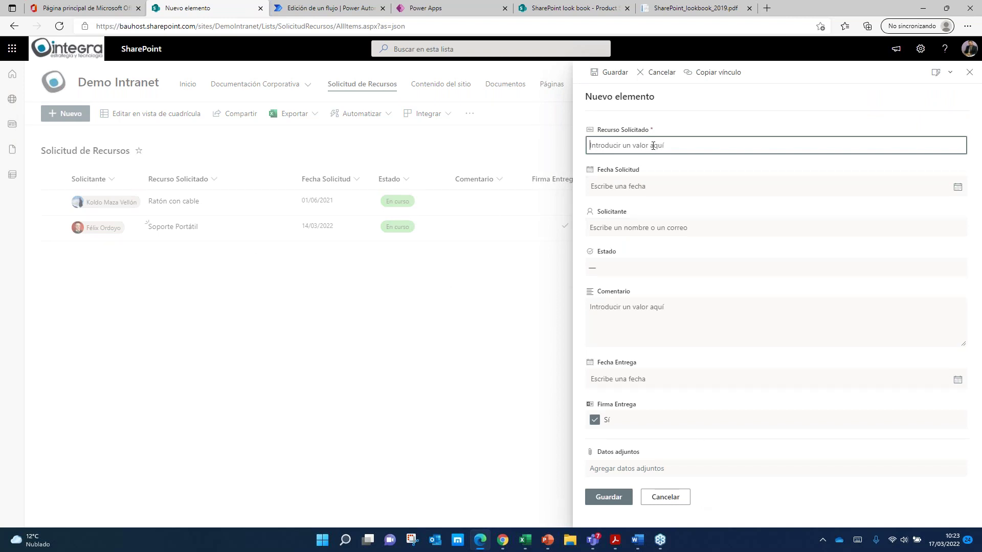
{"action": "type", "text": "M"}
{"action": "left_click", "coordinate": [957, 187]}
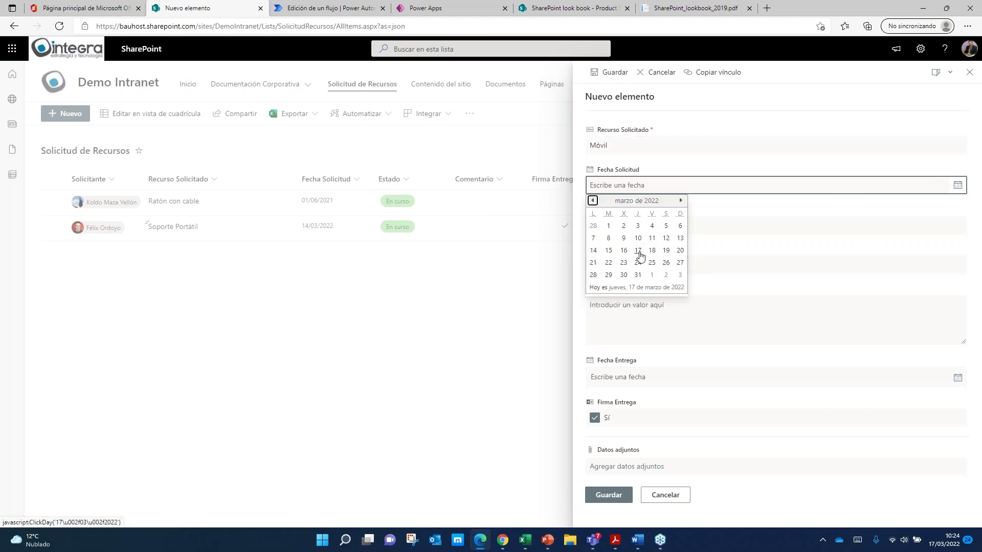
{"action": "left_click", "coordinate": [638, 251]}
{"action": "left_click", "coordinate": [648, 229]}
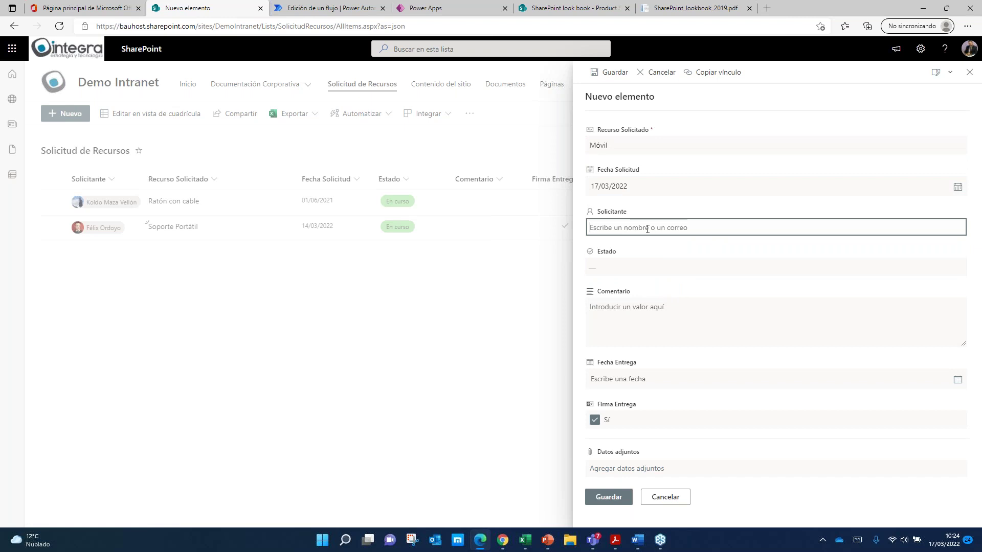
{"action": "type", "text": "Jose ant"}
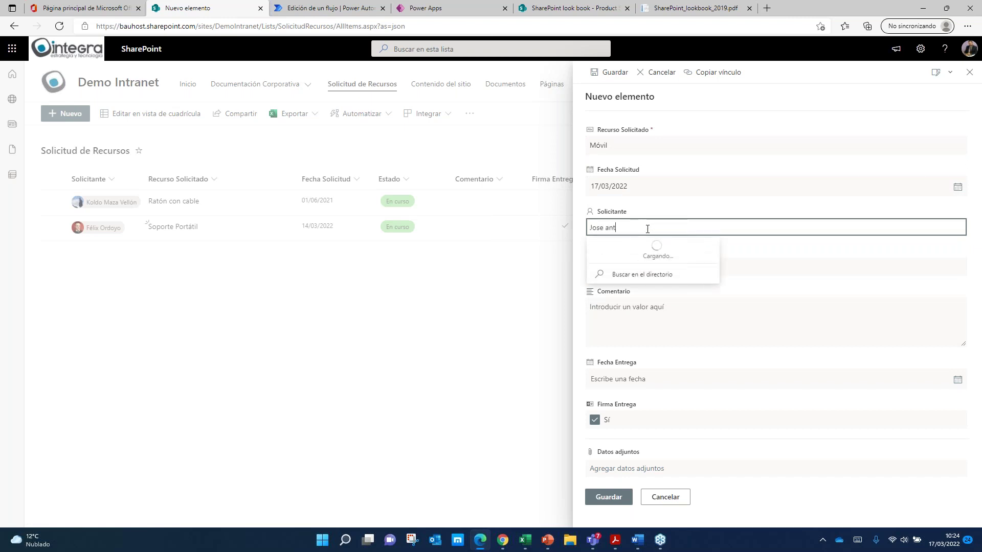
{"action": "left_click", "coordinate": [657, 252]}
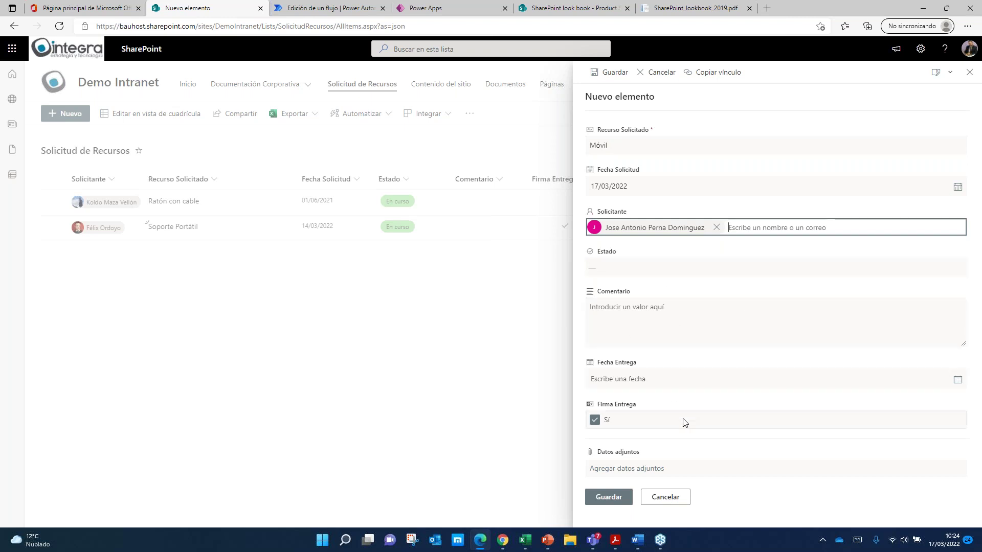
{"action": "left_click", "coordinate": [595, 422]}
{"action": "left_click", "coordinate": [596, 422]}
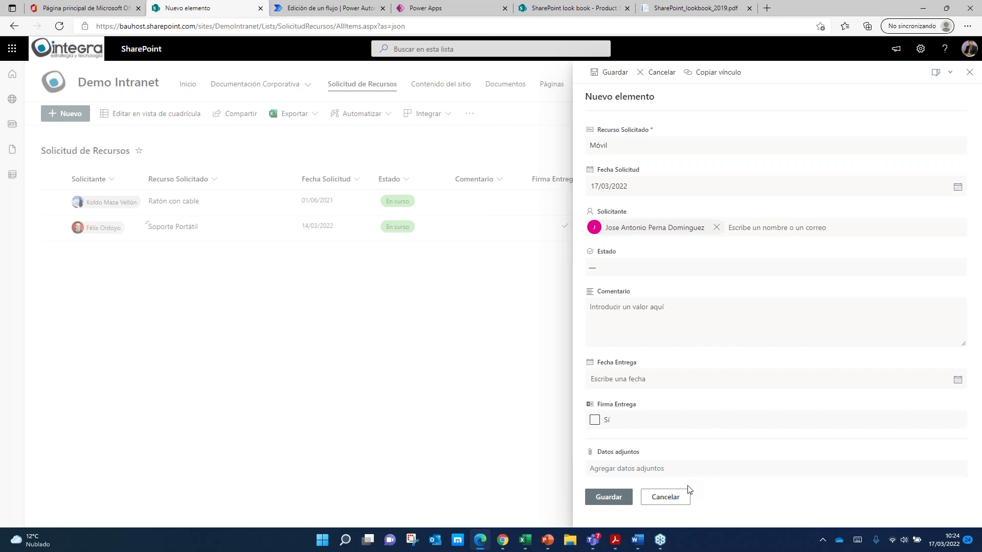
{"action": "left_click", "coordinate": [617, 502]}
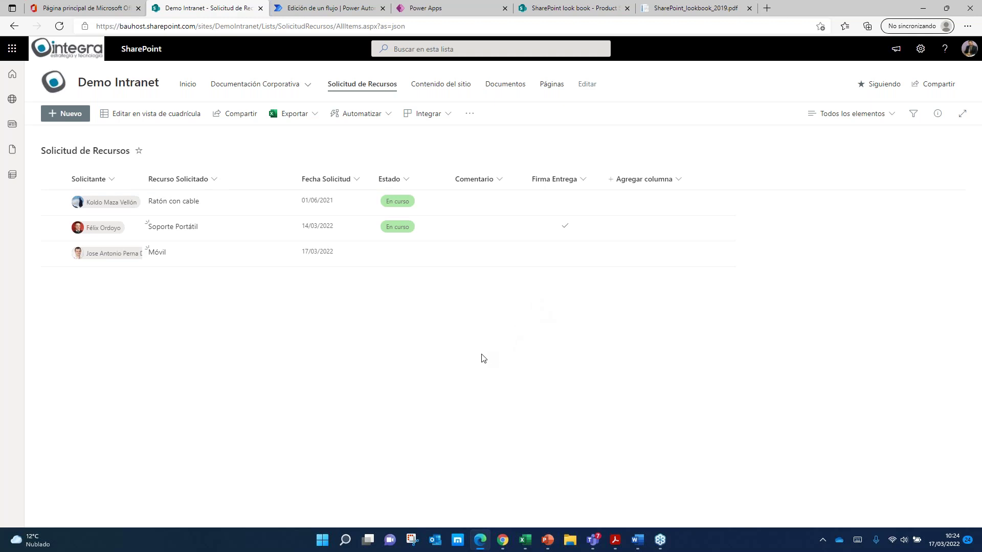
Step: Open the SharePoint approval flow's full run history and the newest run in progress
{"action": "left_click", "coordinate": [333, 10]}
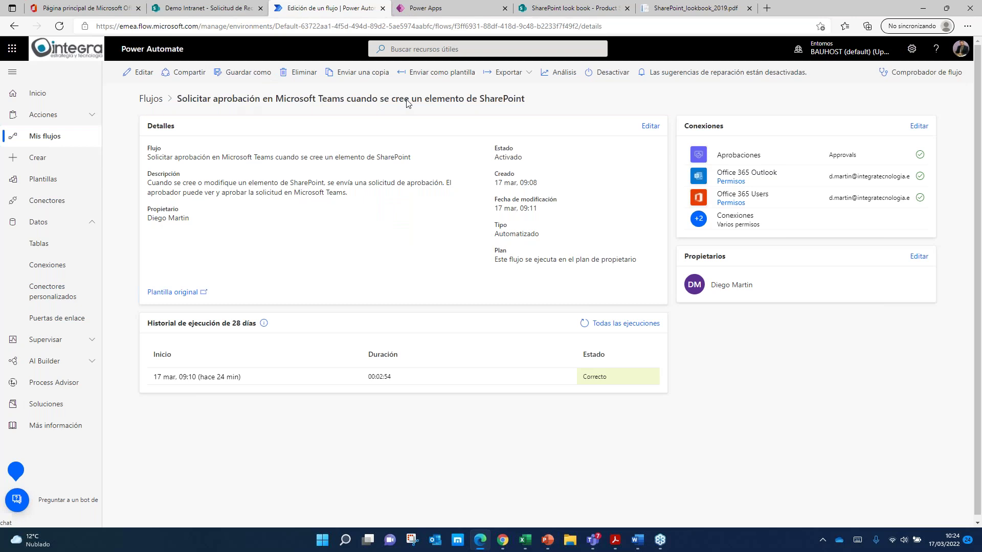
{"action": "left_click", "coordinate": [150, 99]}
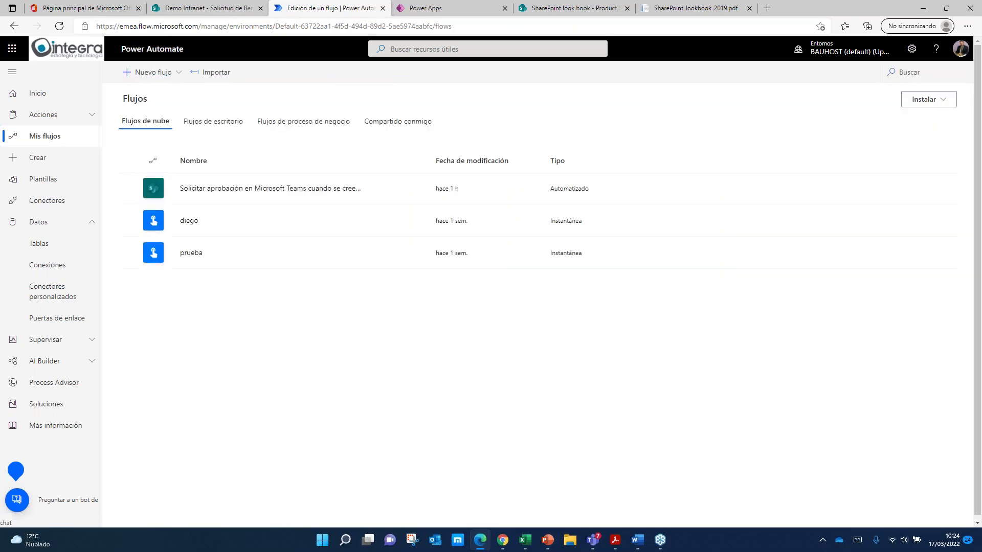
{"action": "left_click", "coordinate": [301, 192]}
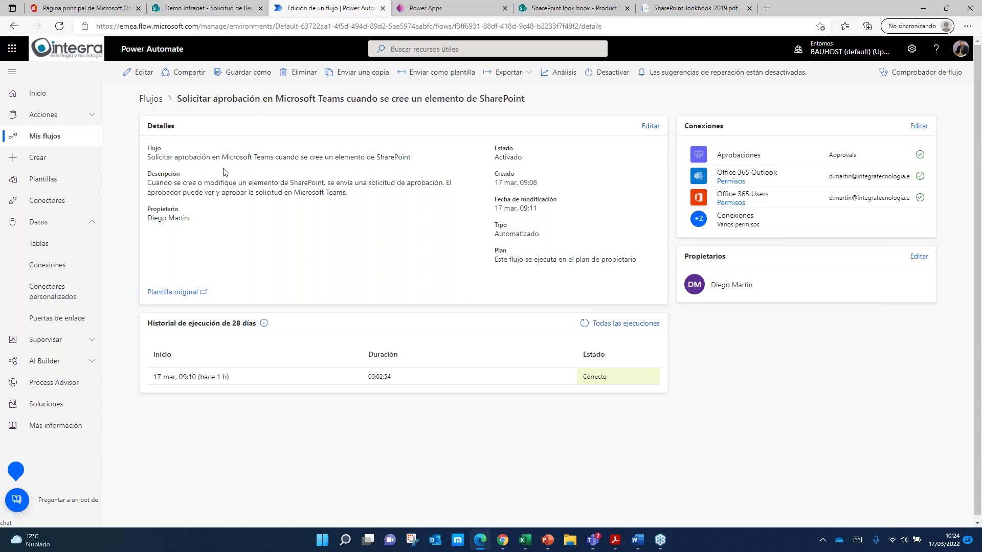
{"action": "left_click", "coordinate": [626, 323]}
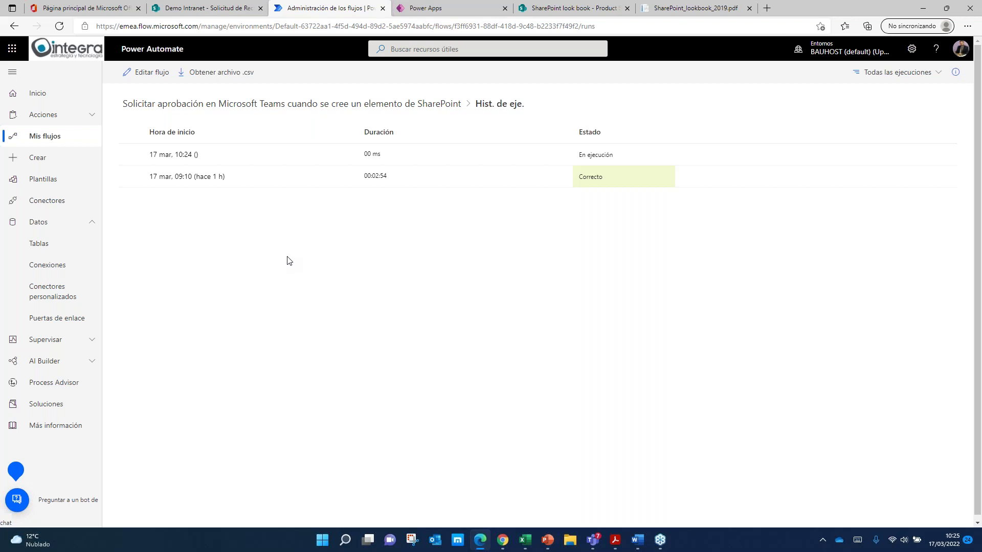
{"action": "left_click", "coordinate": [177, 155]}
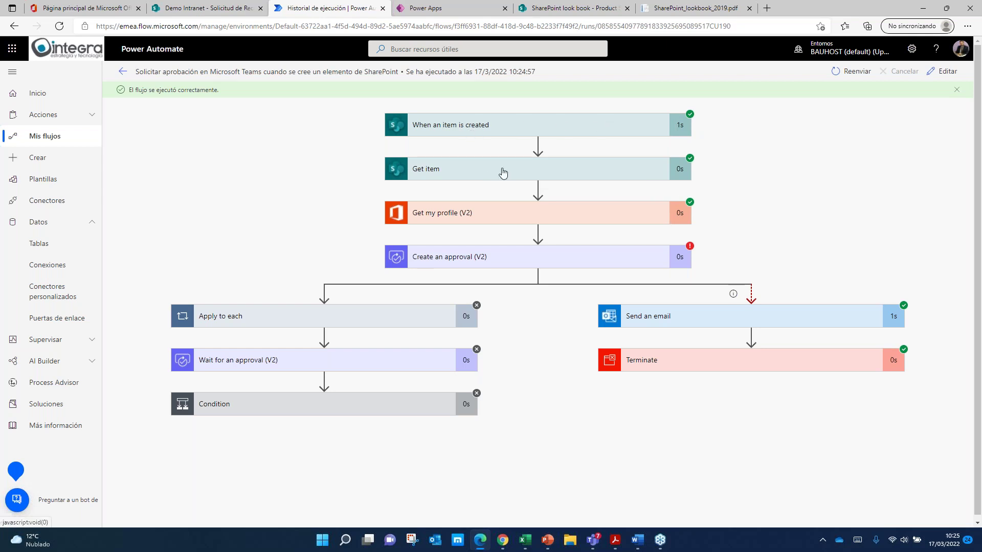
Step: Expand the failed Create an approval (V2) step and scroll to its BadRequest assignee error
{"action": "left_click", "coordinate": [491, 125]}
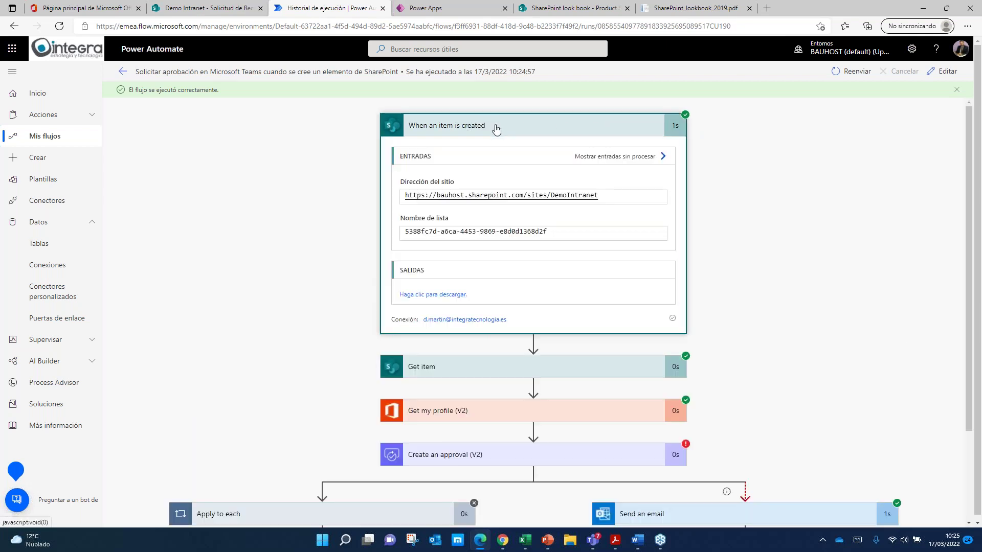
{"action": "left_click", "coordinate": [496, 128]}
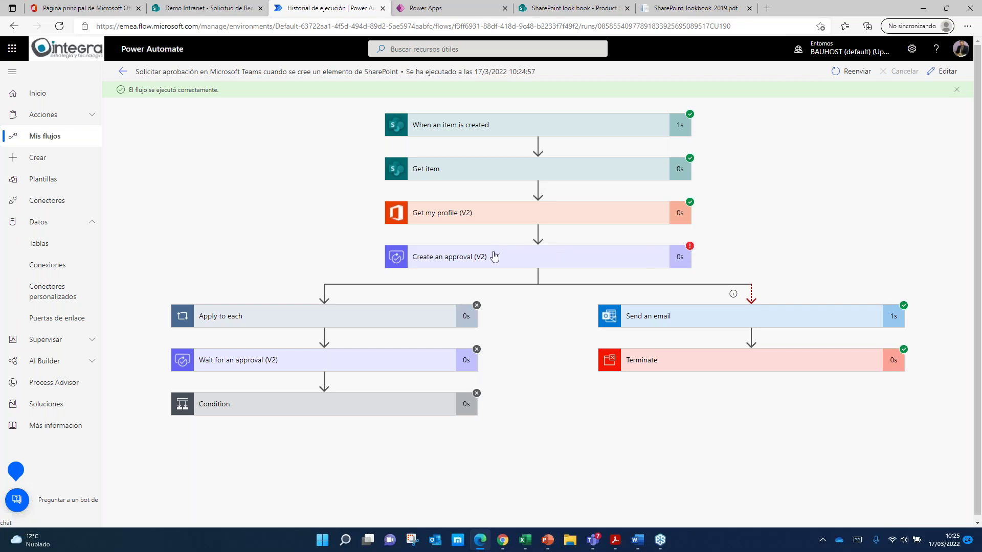
{"action": "left_click", "coordinate": [494, 257]}
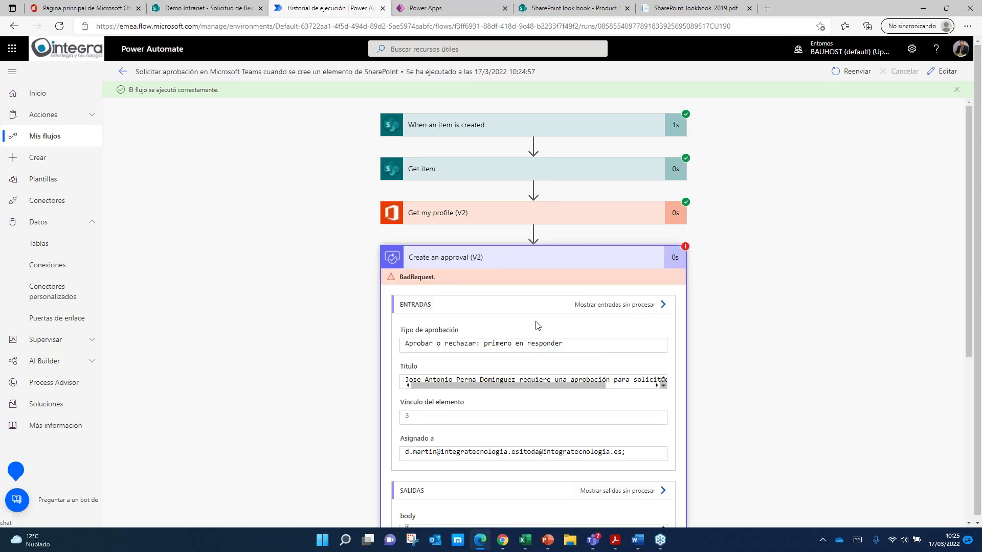
{"action": "scroll", "coordinate": [623, 316], "scroll_direction": "down", "scroll_amount": 1}
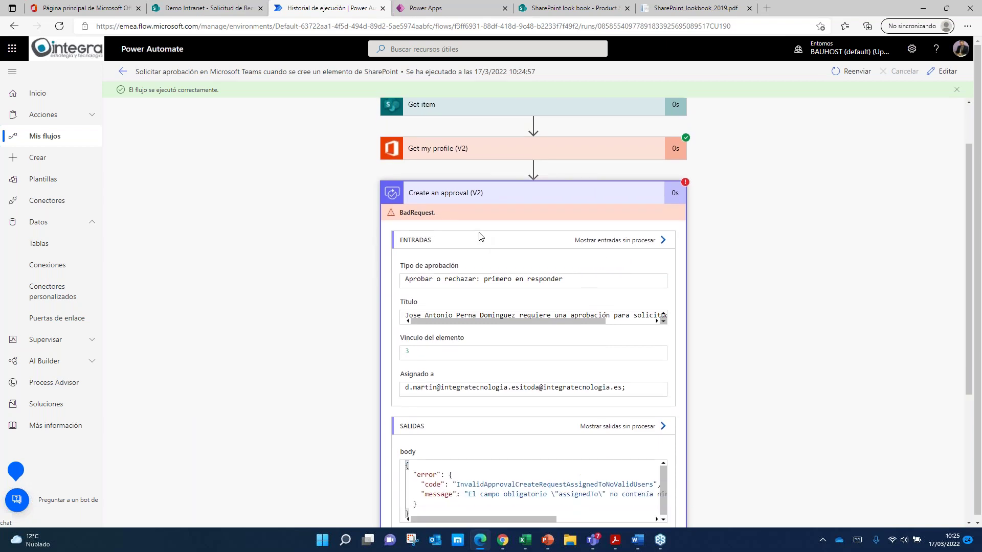
{"action": "scroll", "coordinate": [647, 452], "scroll_direction": "down", "scroll_amount": 1}
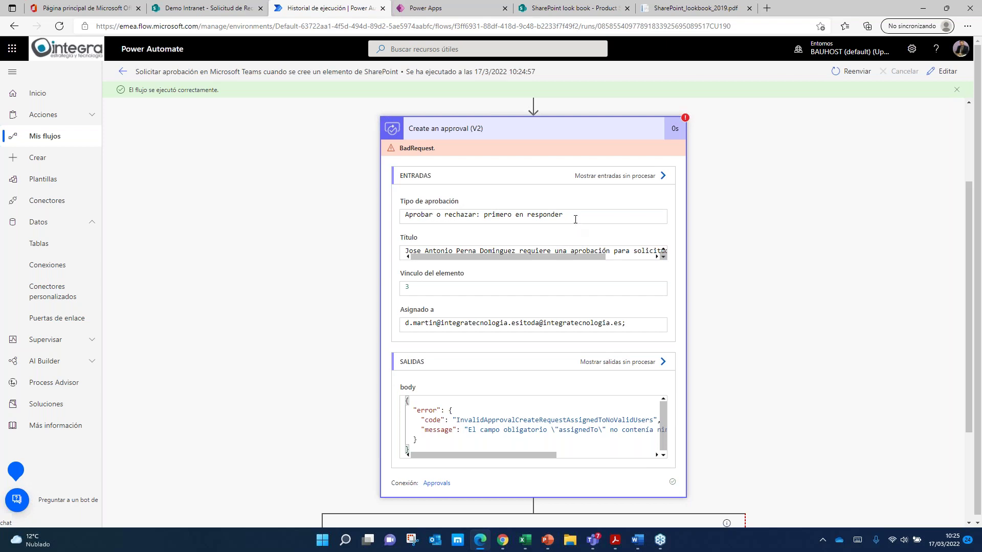
{"action": "left_click_drag", "start_coordinate": [446, 251], "coordinate": [662, 252]}
{"action": "left_click", "coordinate": [589, 248]}
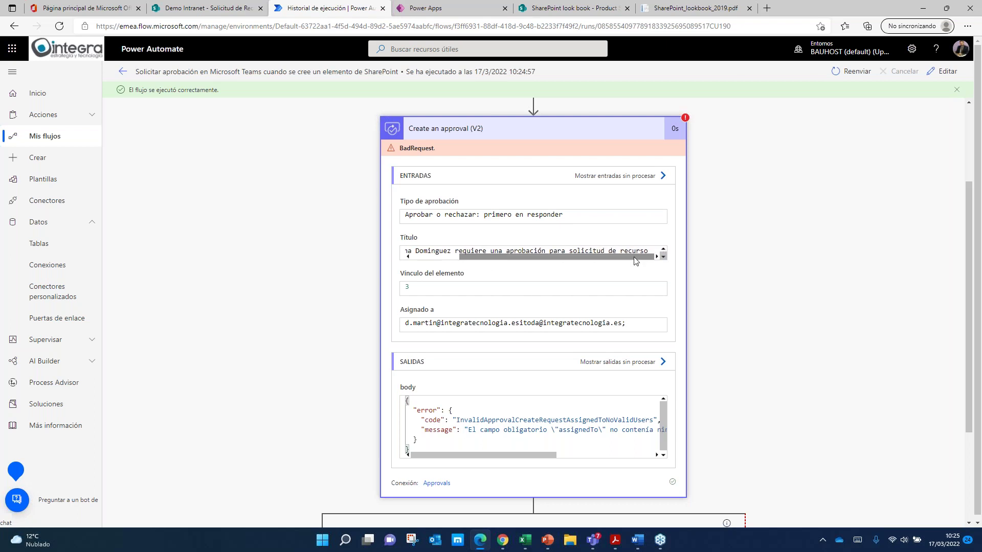
{"action": "scroll", "coordinate": [469, 224], "scroll_direction": "down", "scroll_amount": 3}
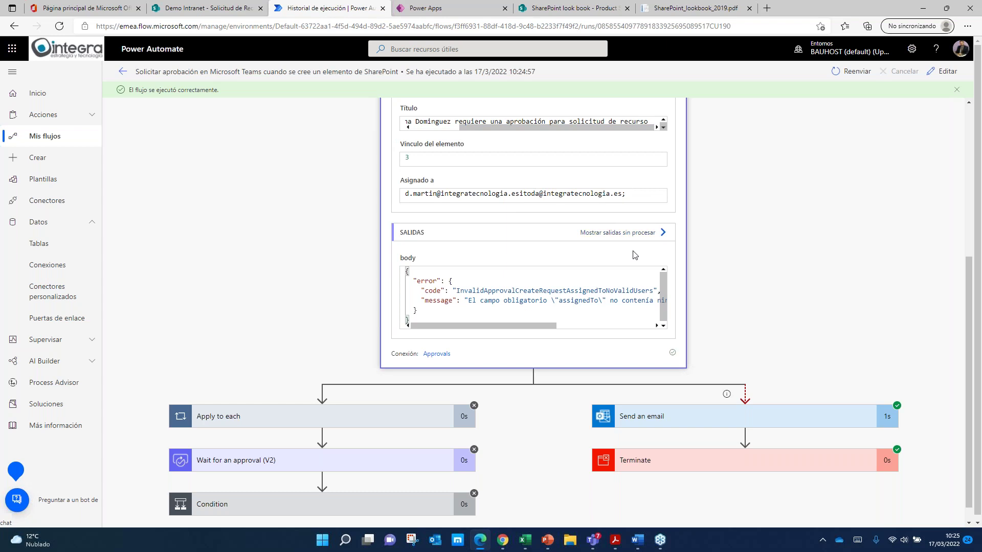
Step: Check the approval step's raw outputs and the approver addresses in Asignado a
{"action": "left_click", "coordinate": [640, 233]}
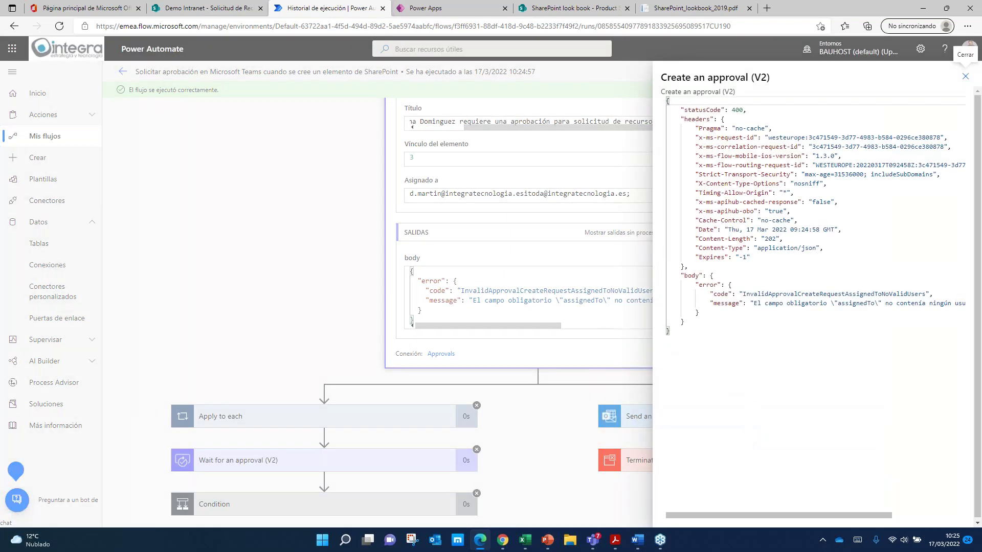
{"action": "left_click", "coordinate": [965, 76]}
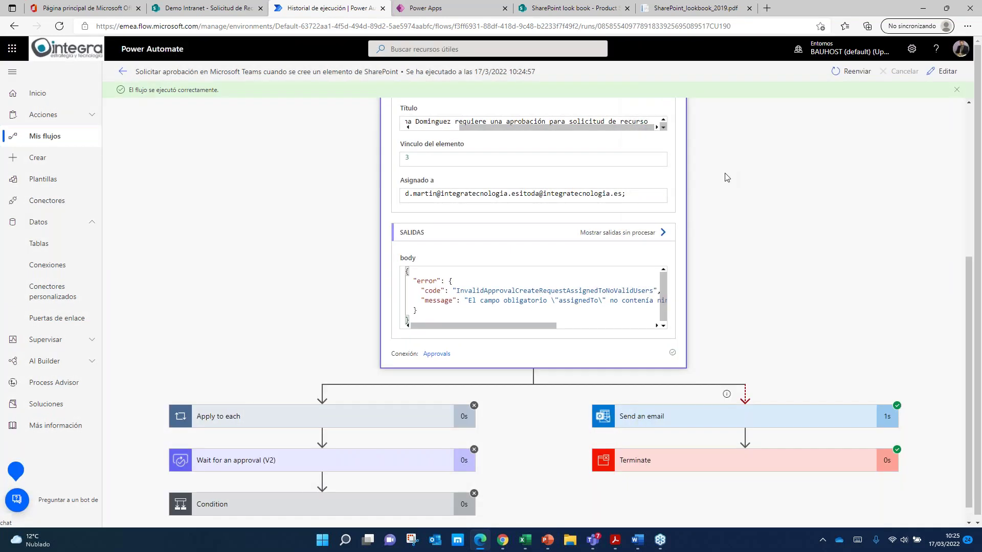
{"action": "left_click_drag", "start_coordinate": [621, 192], "coordinate": [520, 194]}
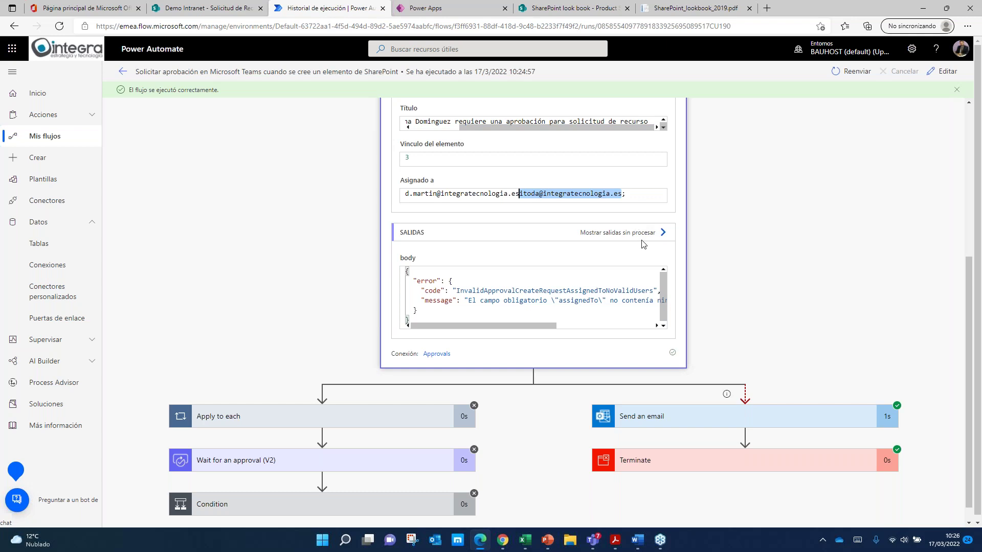
{"action": "left_click", "coordinate": [791, 250]}
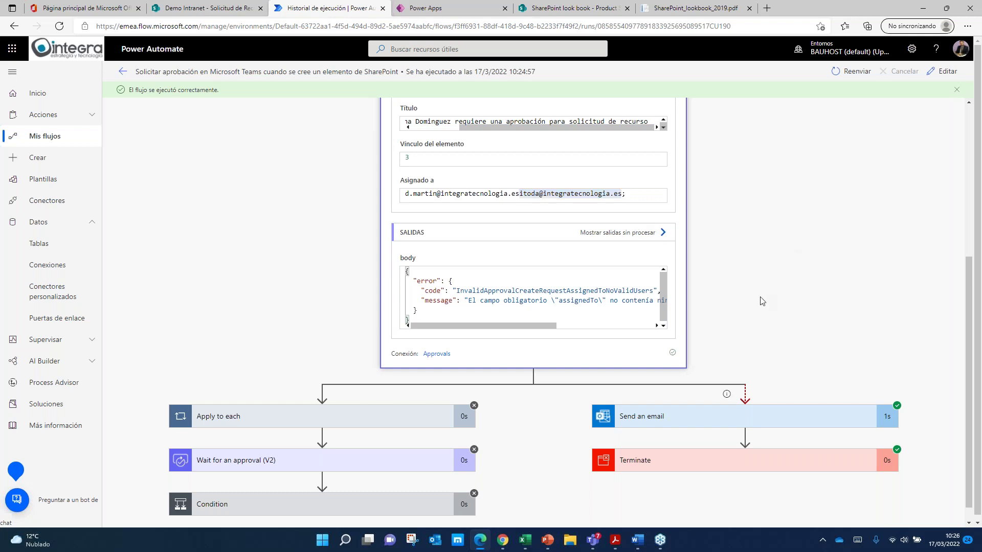
{"action": "scroll", "coordinate": [761, 300], "scroll_direction": "down", "scroll_amount": 1}
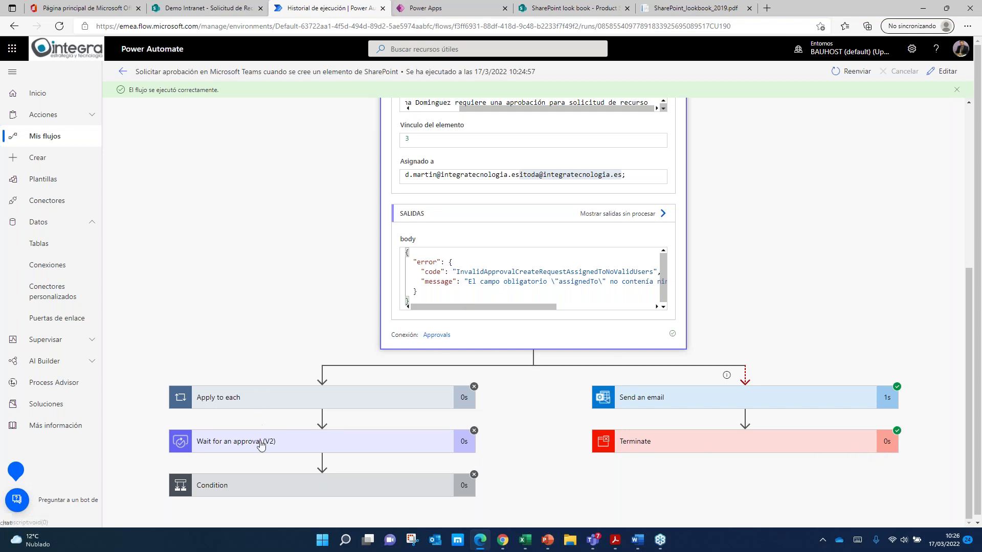
{"action": "scroll", "coordinate": [263, 483], "scroll_direction": "down", "scroll_amount": 1}
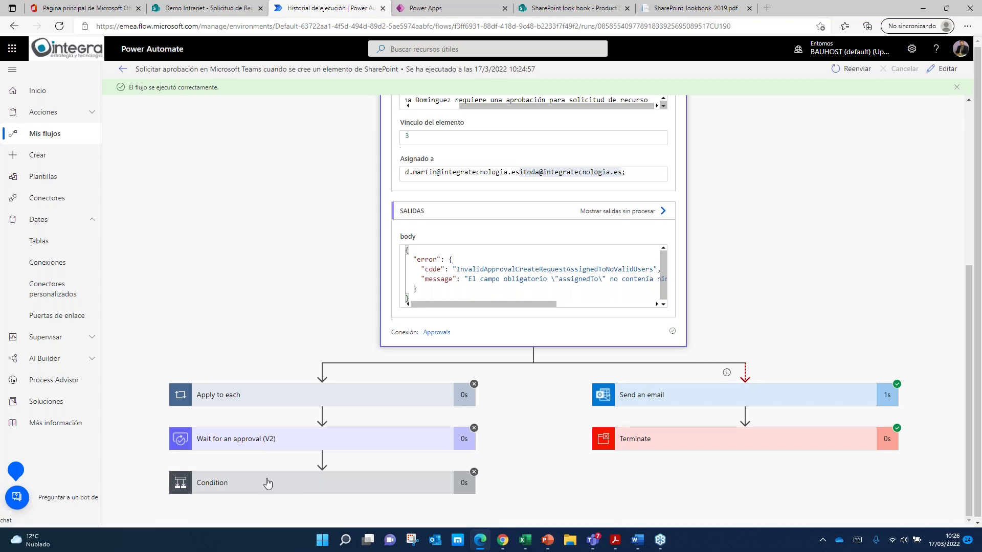
{"action": "scroll", "coordinate": [727, 223], "scroll_direction": "up", "scroll_amount": 5}
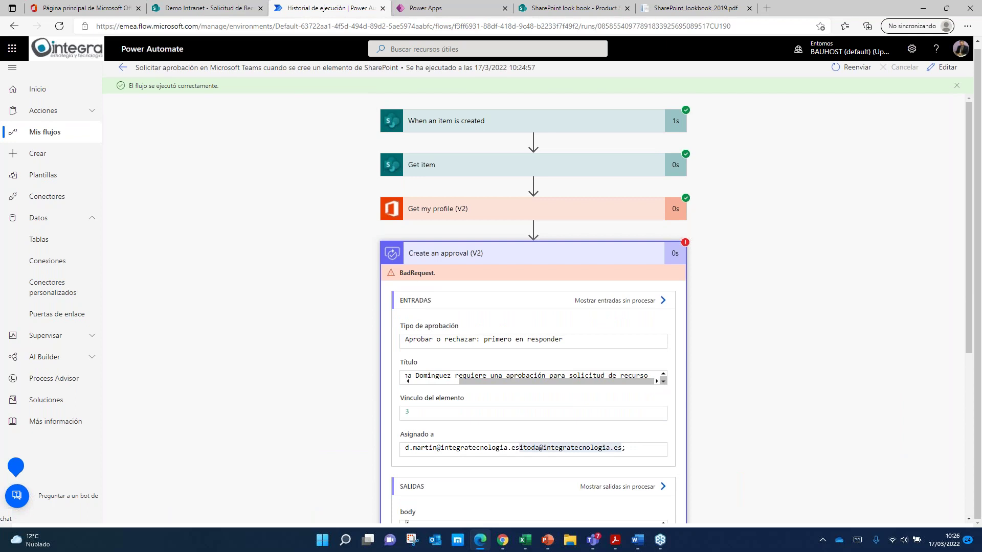
{"action": "scroll", "coordinate": [500, 217], "scroll_direction": "down", "scroll_amount": 5}
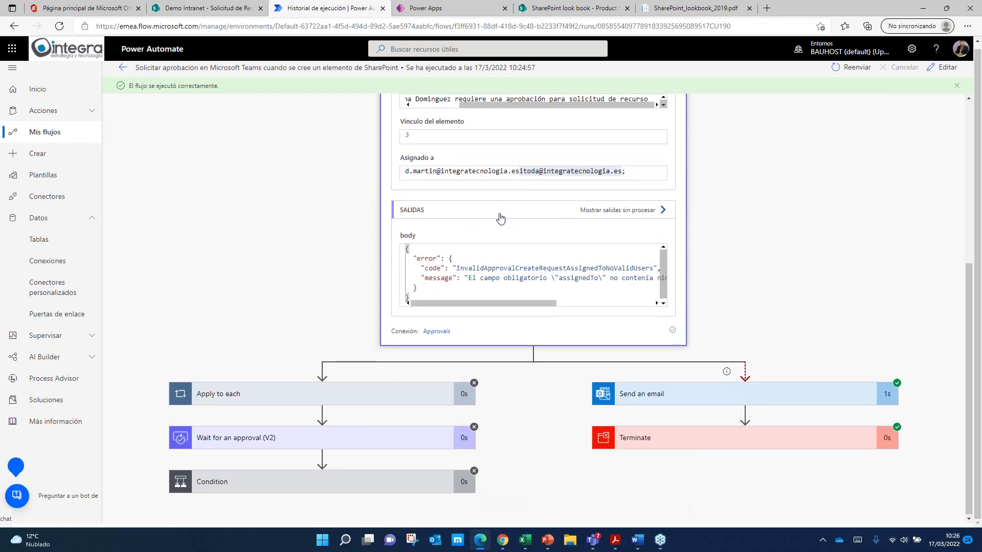
Step: Confirm Apply to each was skipped, then go back to the SharePoint request list
{"action": "left_click", "coordinate": [396, 395]}
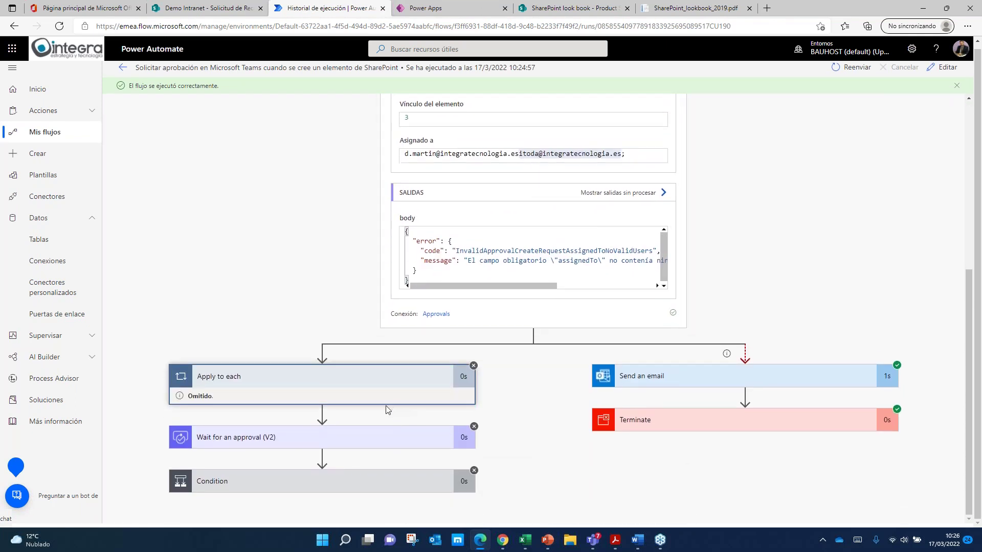
{"action": "scroll", "coordinate": [443, 351], "scroll_direction": "up", "scroll_amount": 4}
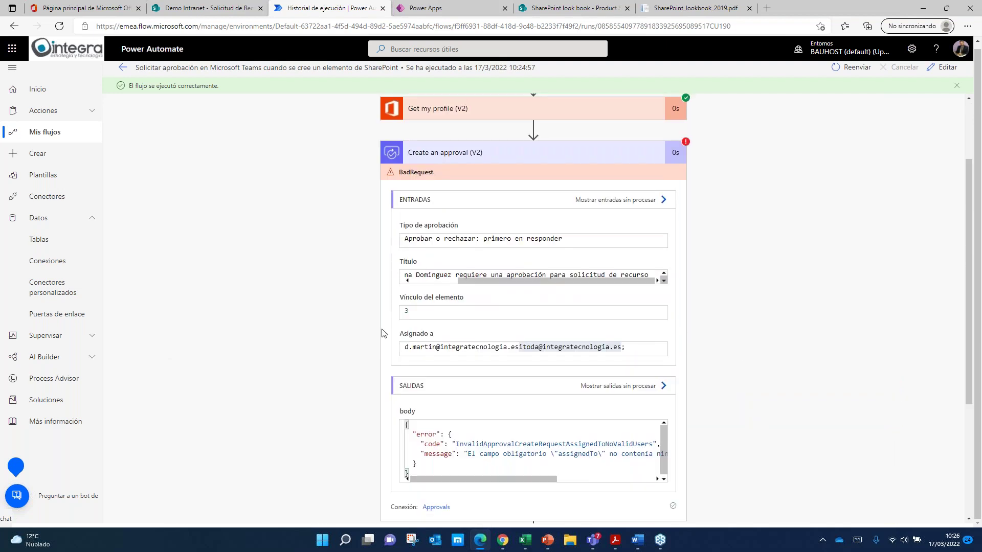
{"action": "scroll", "coordinate": [346, 365], "scroll_direction": "down", "scroll_amount": 4}
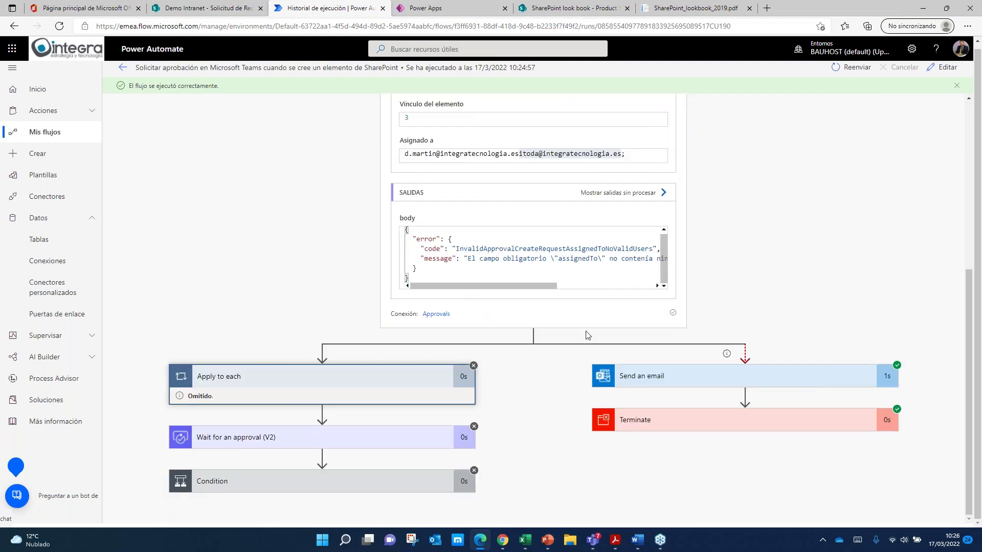
{"action": "scroll", "coordinate": [257, 475], "scroll_direction": "up", "scroll_amount": 6}
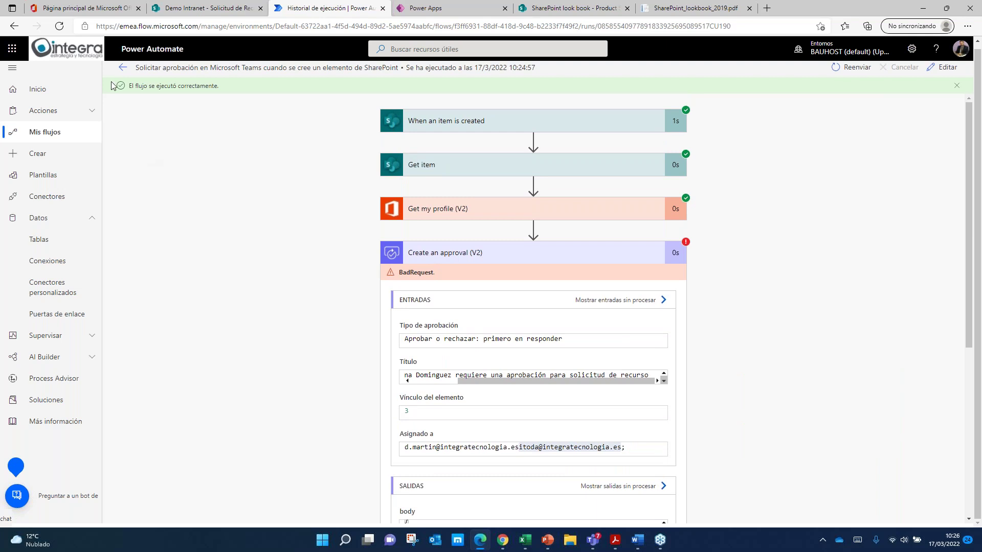
{"action": "left_click", "coordinate": [123, 69]}
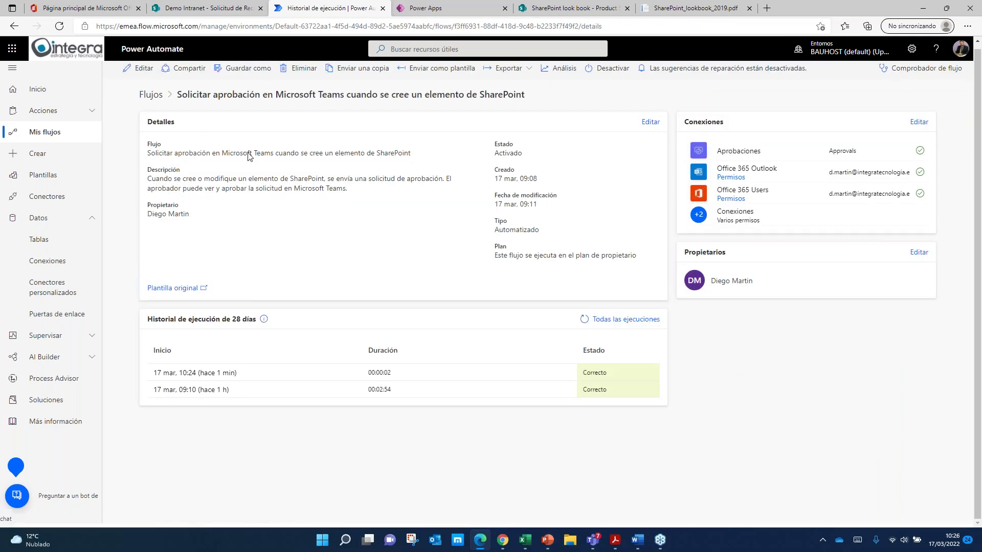
{"action": "left_click", "coordinate": [237, 8]}
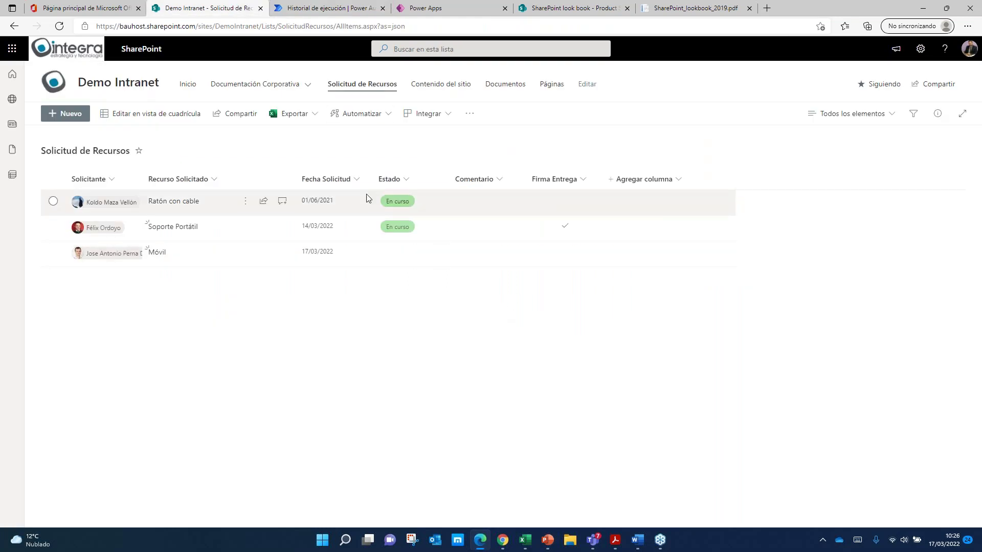
Step: Open the DemoIntranet_RRHH site and browse its announcements, Aforo Oficinas app and Documentos
{"action": "left_click", "coordinate": [124, 87]}
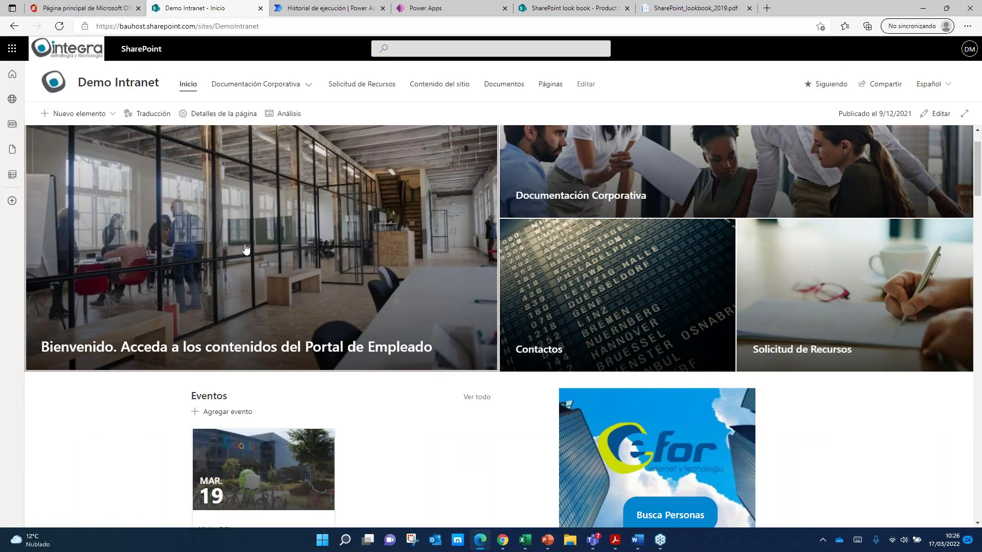
{"action": "left_click", "coordinate": [513, 343]}
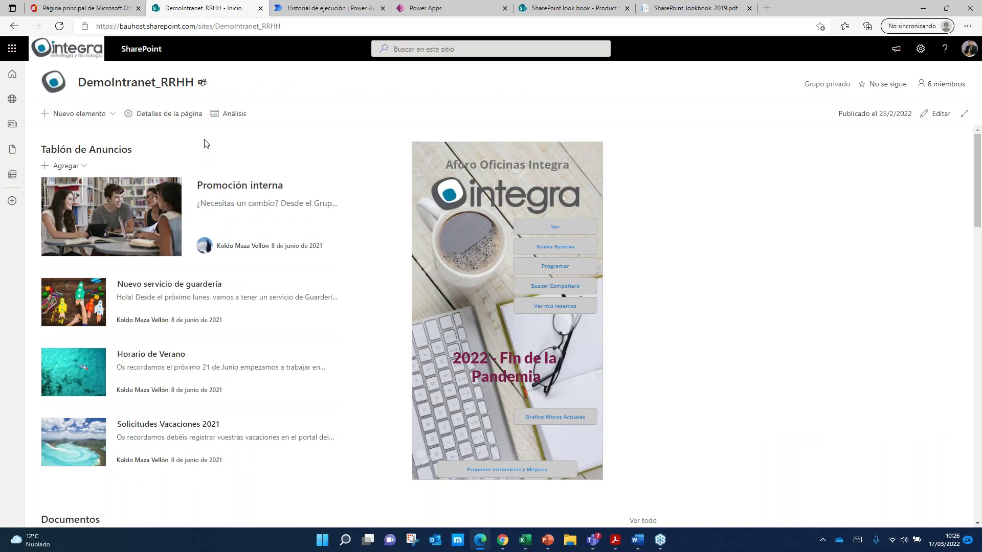
{"action": "scroll", "coordinate": [212, 144], "scroll_direction": "down", "scroll_amount": 2}
{"action": "scroll", "coordinate": [212, 143], "scroll_direction": "up", "scroll_amount": 2}
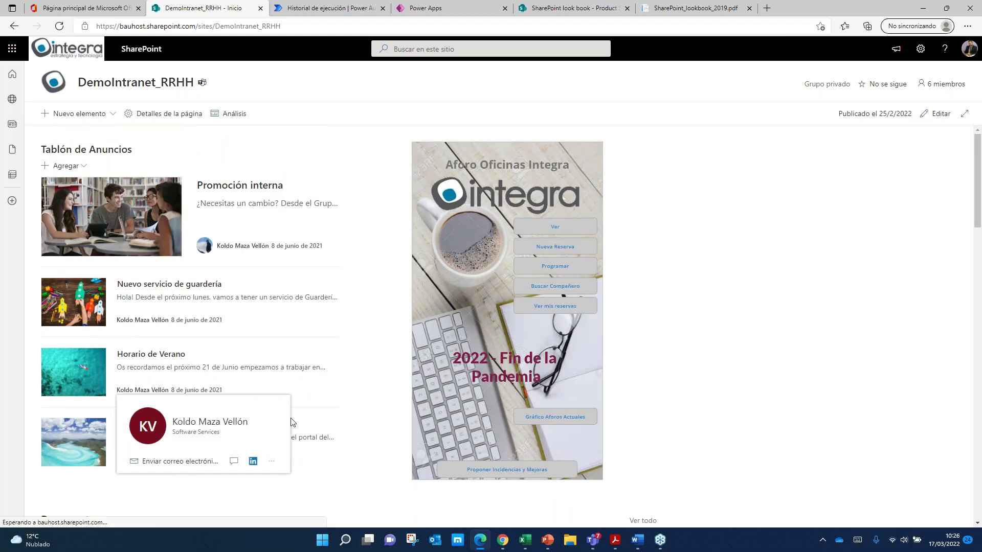
{"action": "scroll", "coordinate": [367, 252], "scroll_direction": "down", "scroll_amount": 1}
{"action": "scroll", "coordinate": [368, 252], "scroll_direction": "down", "scroll_amount": 1}
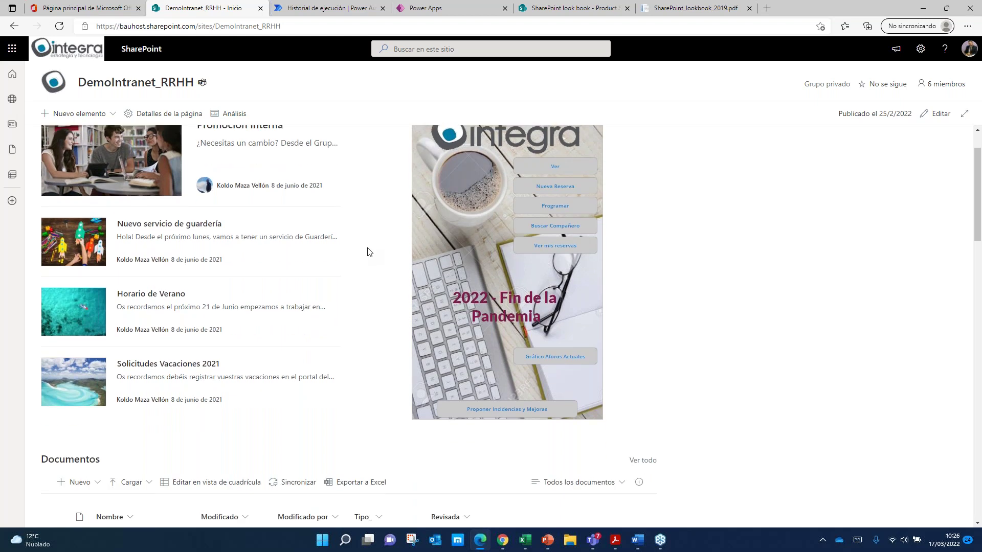
{"action": "scroll", "coordinate": [436, 207], "scroll_direction": "up", "scroll_amount": 2}
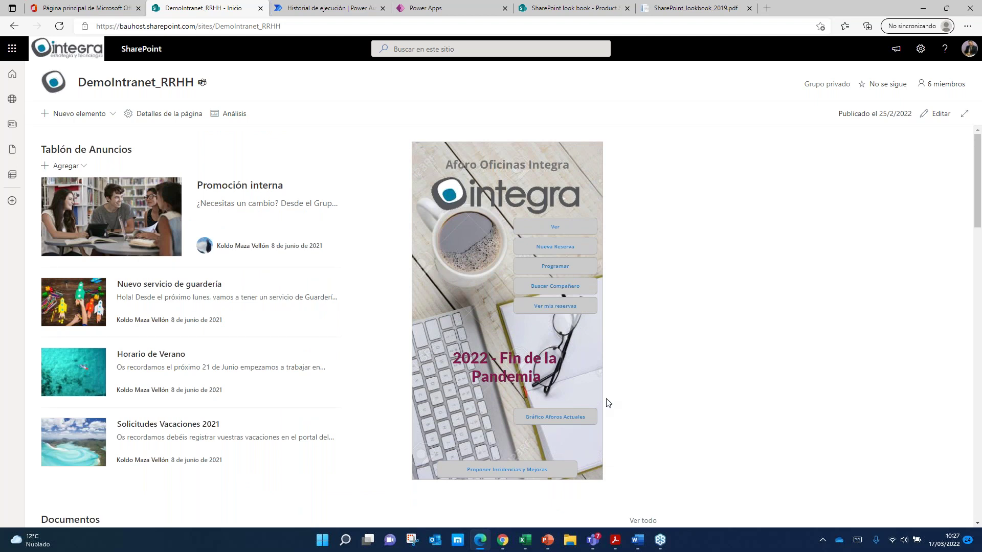
Step: Book a Zaragoza - Plaza Roma place for Wednesday 23 March 2022 and add a calendar reminder
{"action": "left_click", "coordinate": [564, 249]}
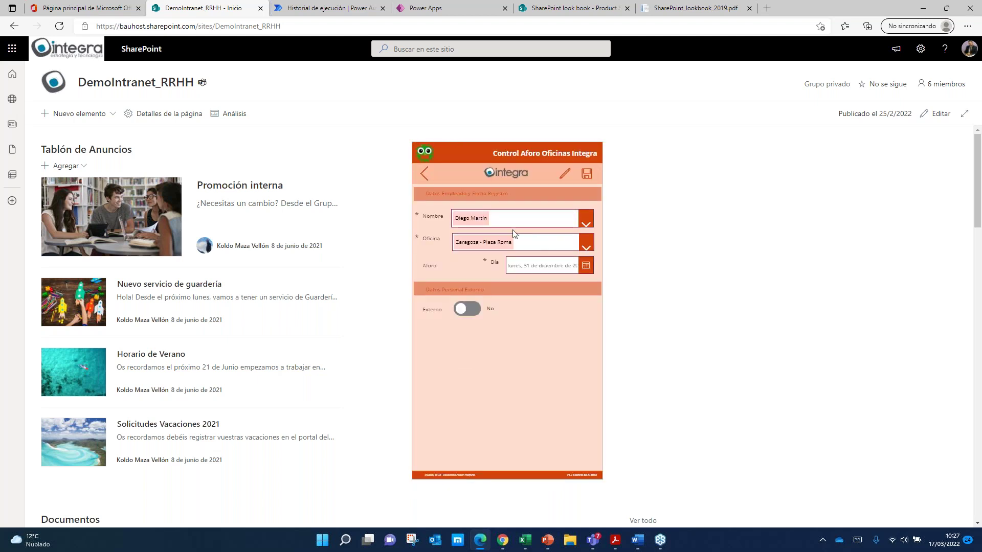
{"action": "left_click", "coordinate": [585, 265]}
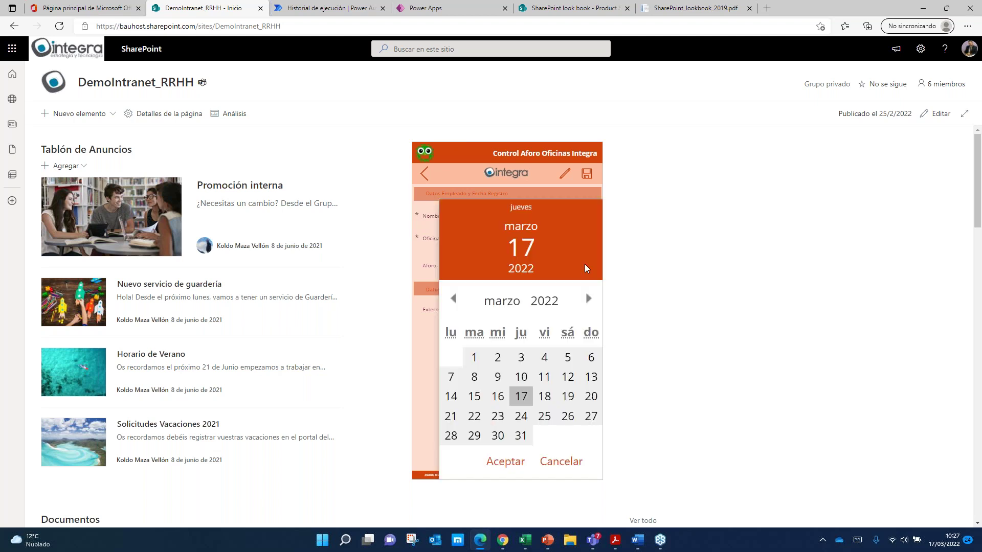
{"action": "left_click", "coordinate": [498, 417]}
{"action": "left_click", "coordinate": [505, 462]}
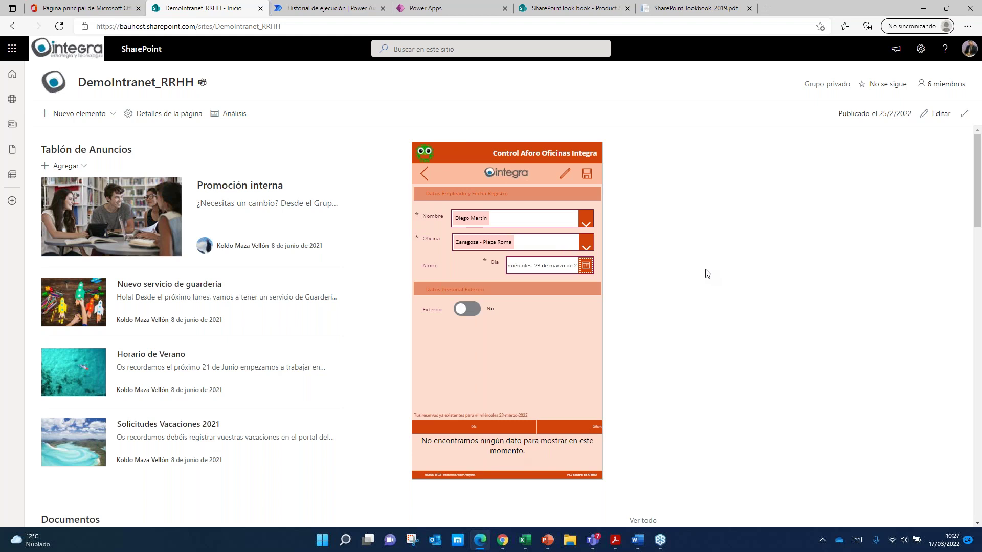
{"action": "left_click", "coordinate": [586, 176]}
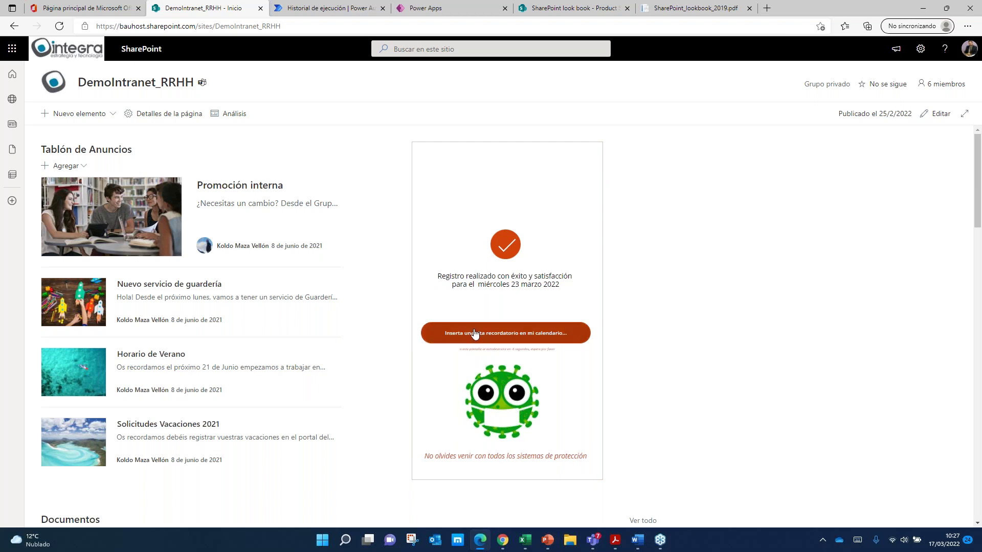
{"action": "left_click", "coordinate": [538, 339]}
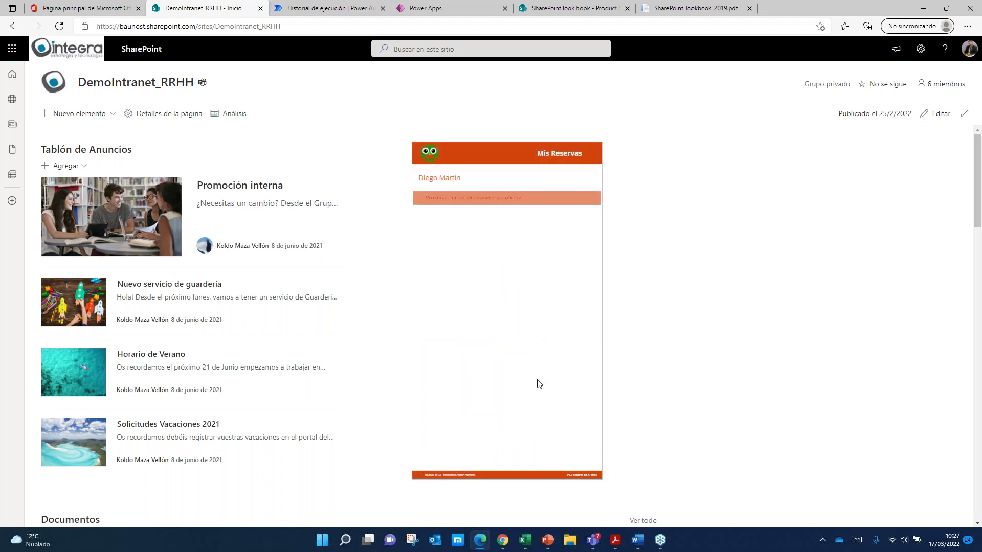
Step: Check the Zaragoza - Plaza Roma occupancy on 23 March 2022: 161 maximum, one booking
{"action": "left_click", "coordinate": [430, 156]}
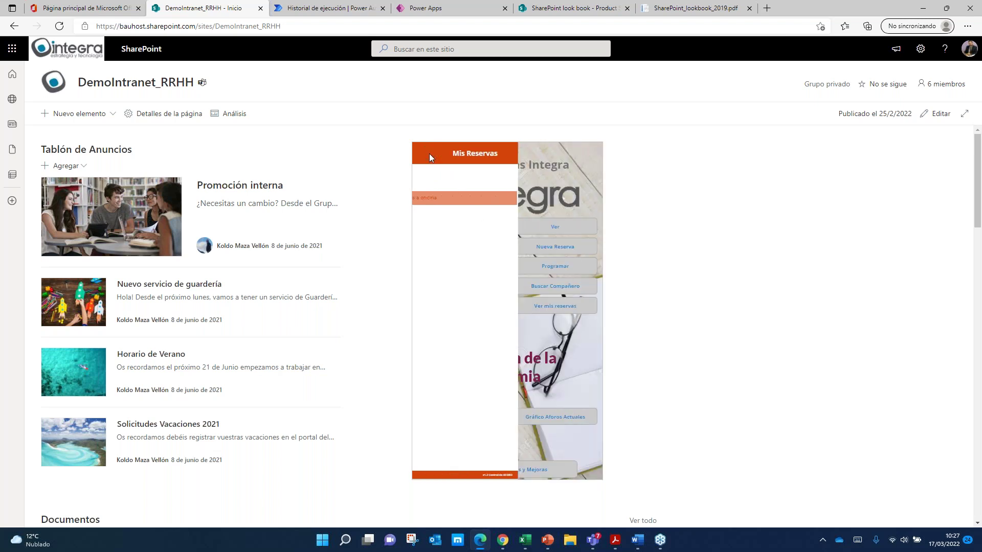
{"action": "left_click", "coordinate": [556, 227]}
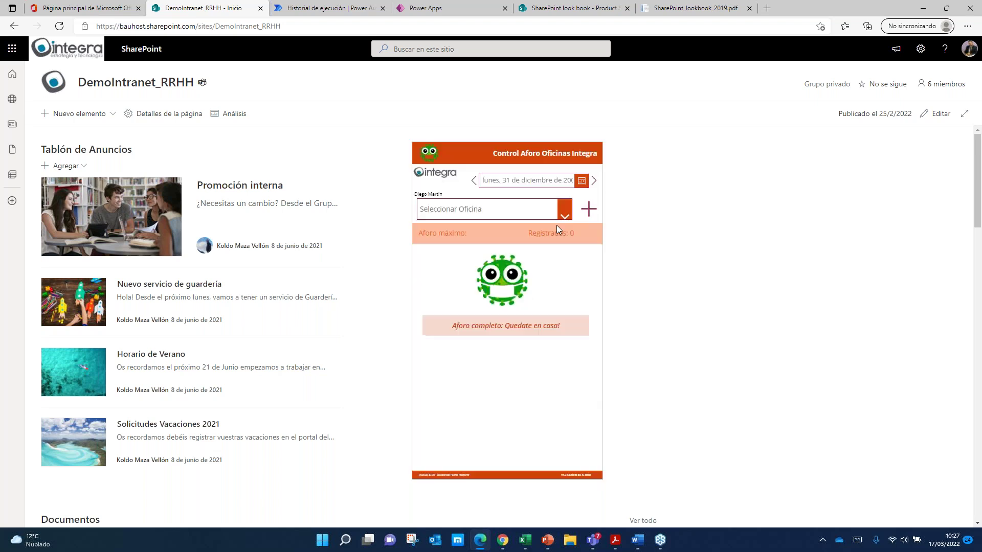
{"action": "left_click", "coordinate": [587, 182]}
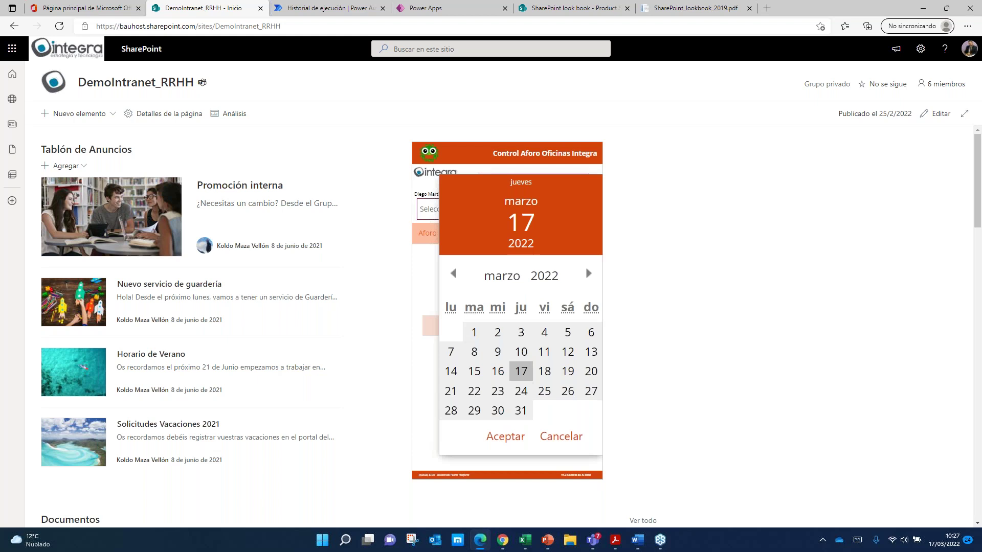
{"action": "left_click", "coordinate": [498, 392]}
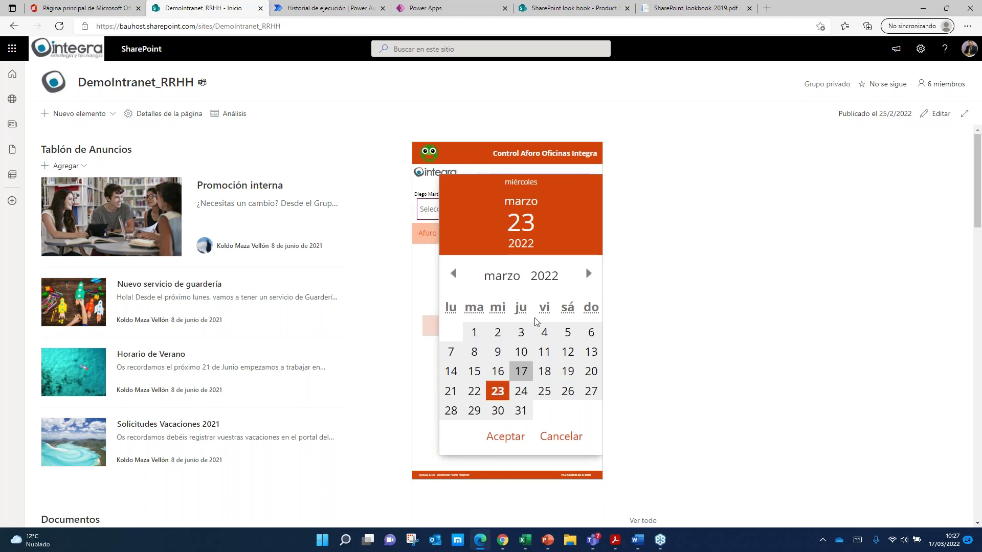
{"action": "left_click", "coordinate": [506, 437]}
{"action": "left_click", "coordinate": [563, 209]}
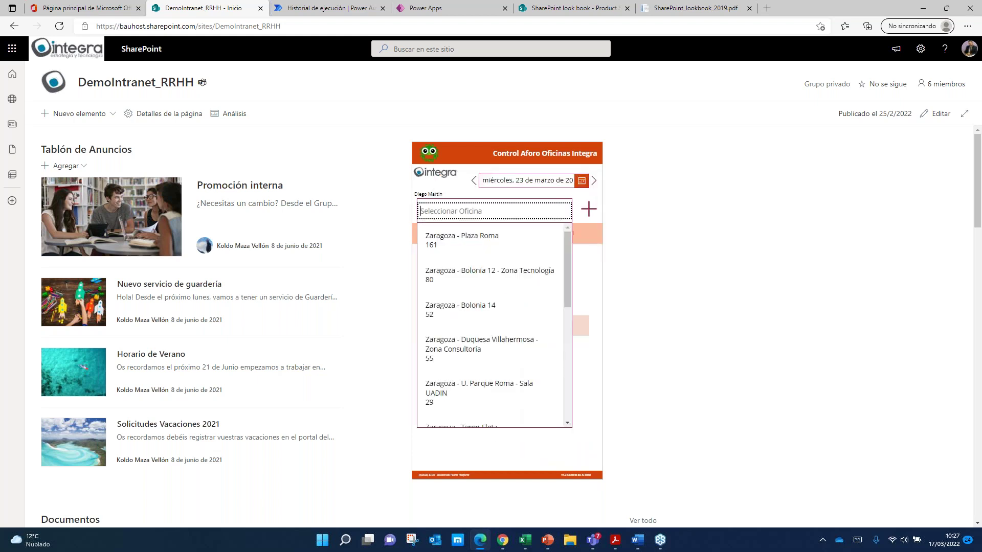
{"action": "left_click", "coordinate": [522, 242]}
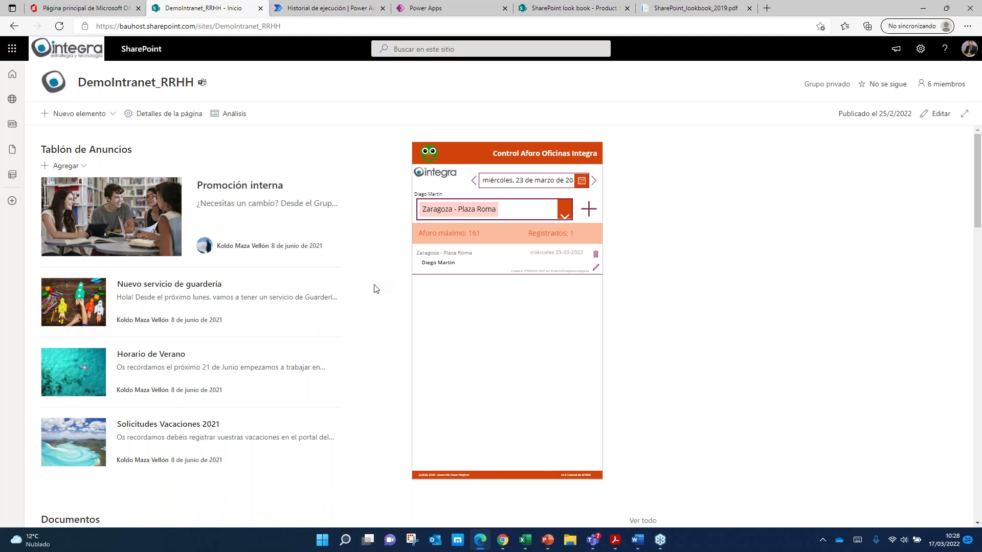
{"action": "scroll", "coordinate": [373, 289], "scroll_direction": "down", "scroll_amount": 2}
Step: Check that the Documentos General folder is empty, then open Documentación Privada
{"action": "scroll", "coordinate": [373, 289], "scroll_direction": "up", "scroll_amount": 1}
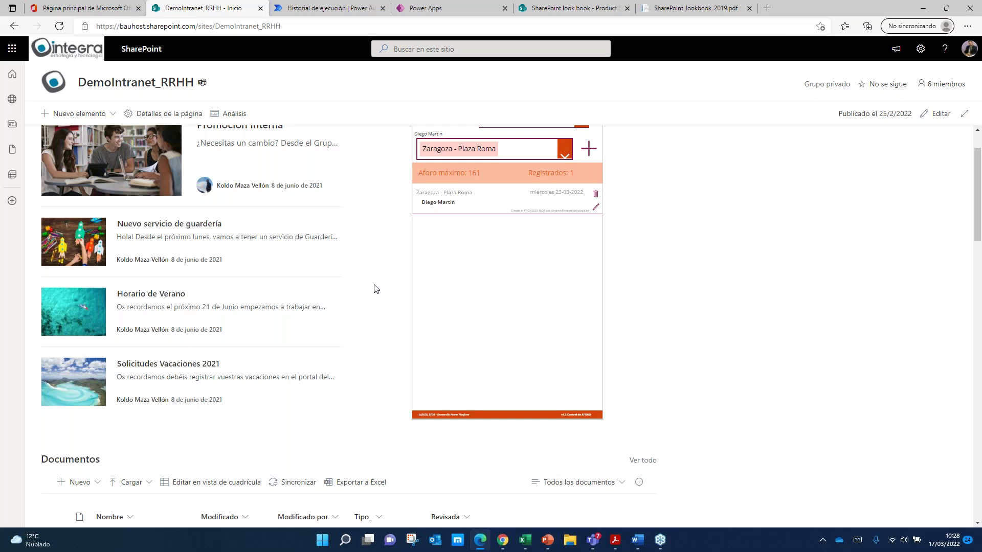
{"action": "scroll", "coordinate": [374, 289], "scroll_direction": "down", "scroll_amount": 6}
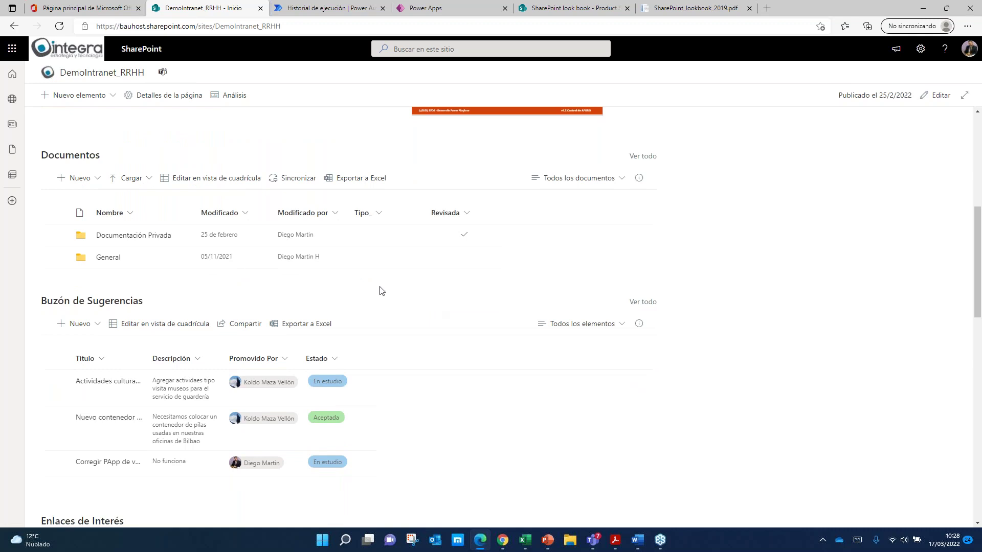
{"action": "scroll", "coordinate": [379, 307], "scroll_direction": "down", "scroll_amount": 2}
{"action": "scroll", "coordinate": [378, 307], "scroll_direction": "up", "scroll_amount": 2}
{"action": "scroll", "coordinate": [487, 190], "scroll_direction": "up", "scroll_amount": 5}
{"action": "scroll", "coordinate": [142, 325], "scroll_direction": "down", "scroll_amount": 5}
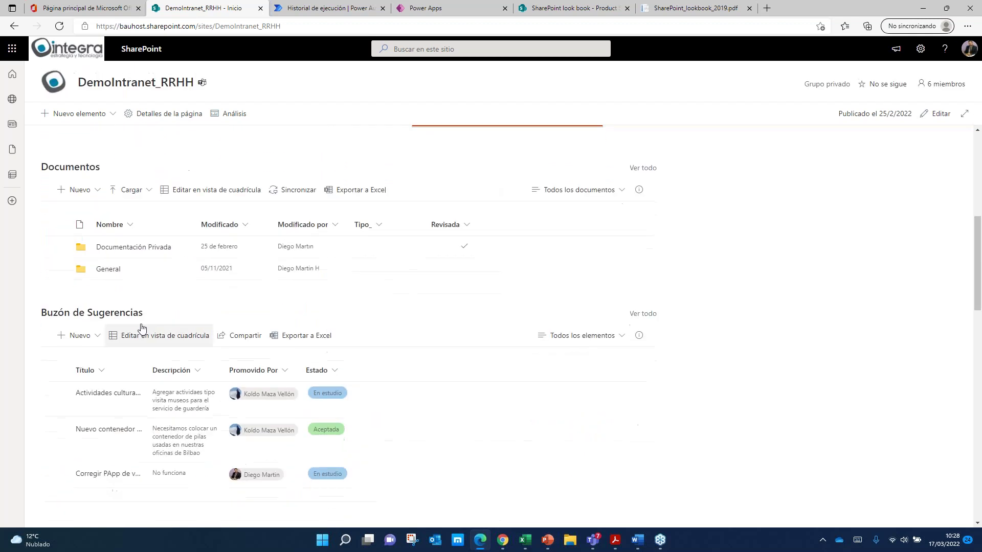
{"action": "left_click", "coordinate": [109, 269]}
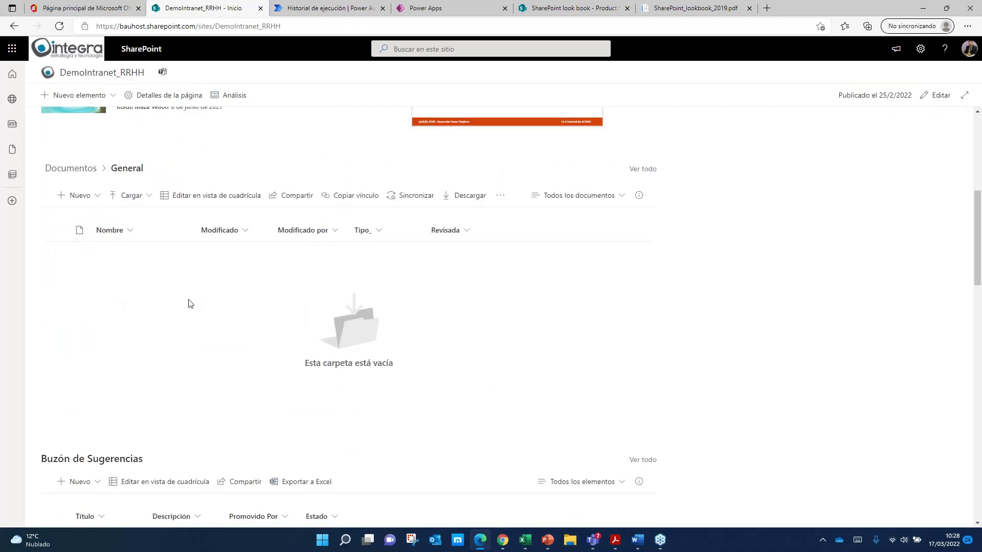
{"action": "left_click", "coordinate": [70, 168]}
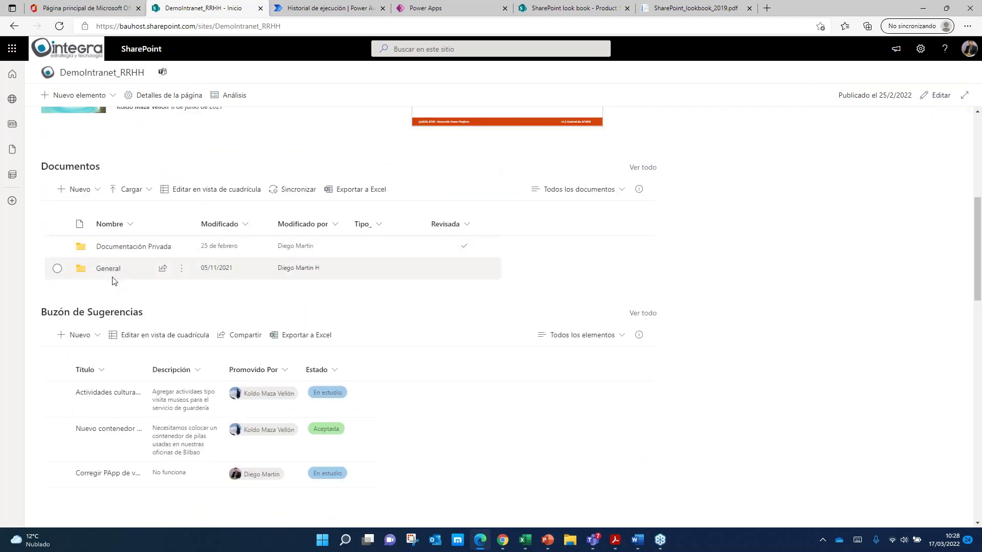
{"action": "left_click", "coordinate": [113, 249]}
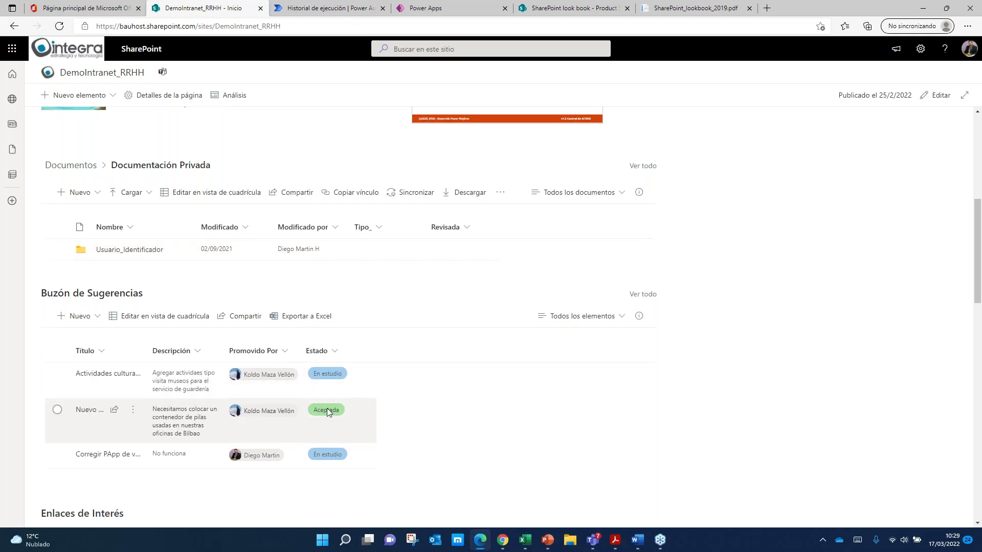
{"action": "scroll", "coordinate": [204, 409], "scroll_direction": "down", "scroll_amount": 2}
{"action": "scroll", "coordinate": [204, 283], "scroll_direction": "down", "scroll_amount": 3}
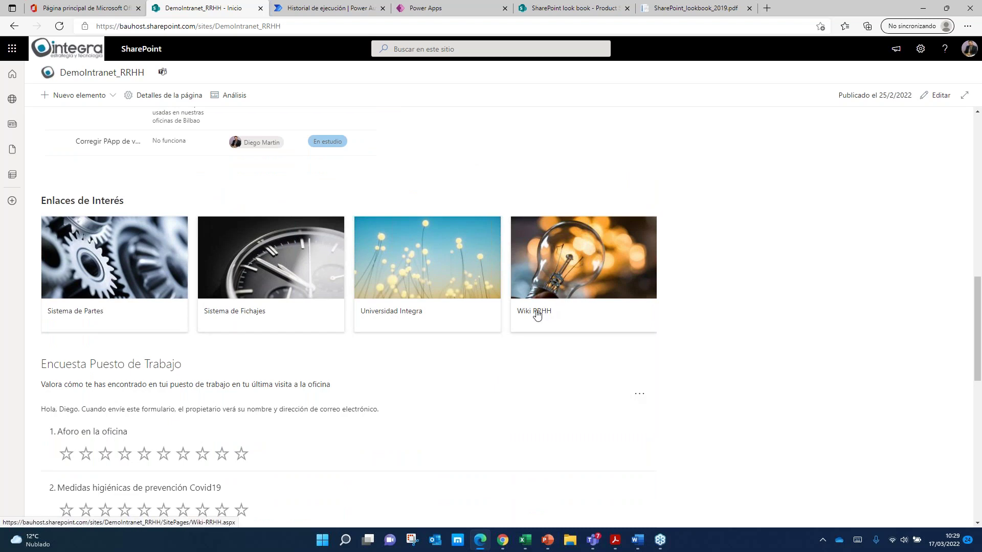
{"action": "scroll", "coordinate": [116, 316], "scroll_direction": "down", "scroll_amount": 2}
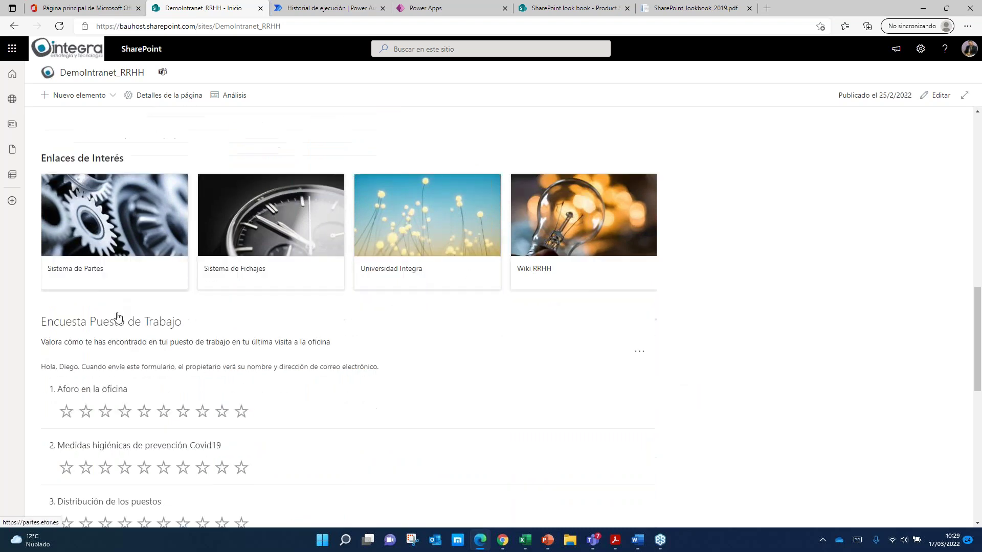
{"action": "scroll", "coordinate": [199, 330], "scroll_direction": "down", "scroll_amount": 6}
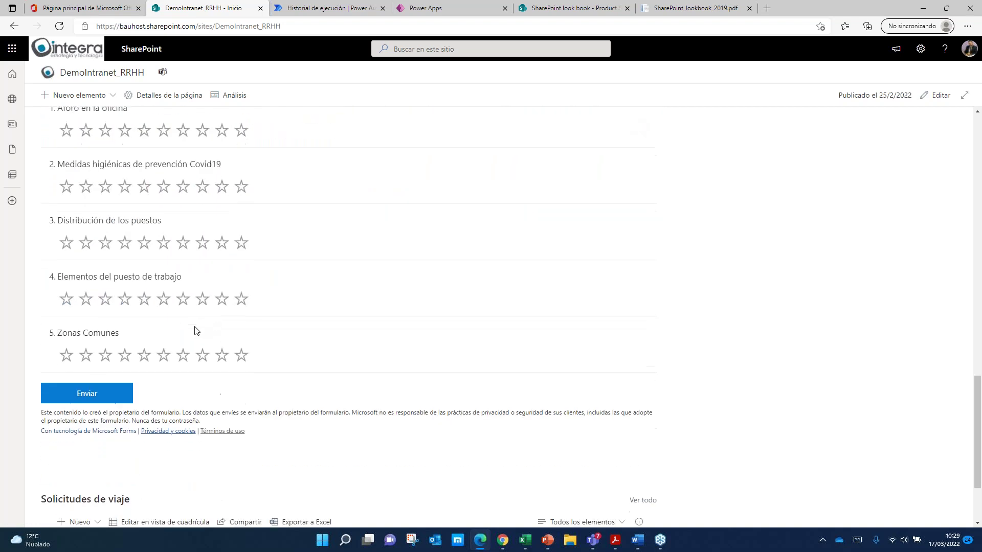
{"action": "scroll", "coordinate": [332, 366], "scroll_direction": "down", "scroll_amount": 1}
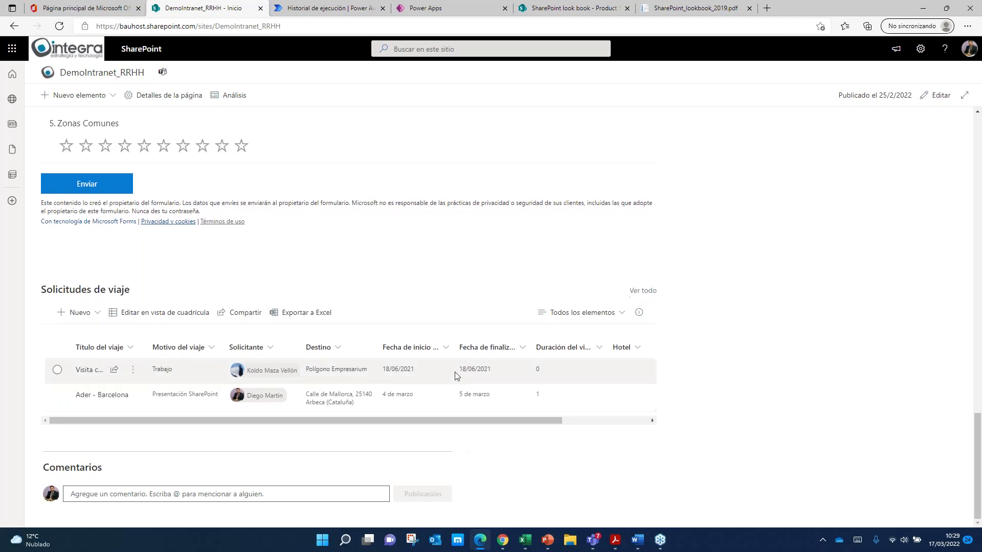
{"action": "scroll", "coordinate": [456, 375], "scroll_direction": "up", "scroll_amount": 8}
{"action": "scroll", "coordinate": [456, 376], "scroll_direction": "up", "scroll_amount": 10}
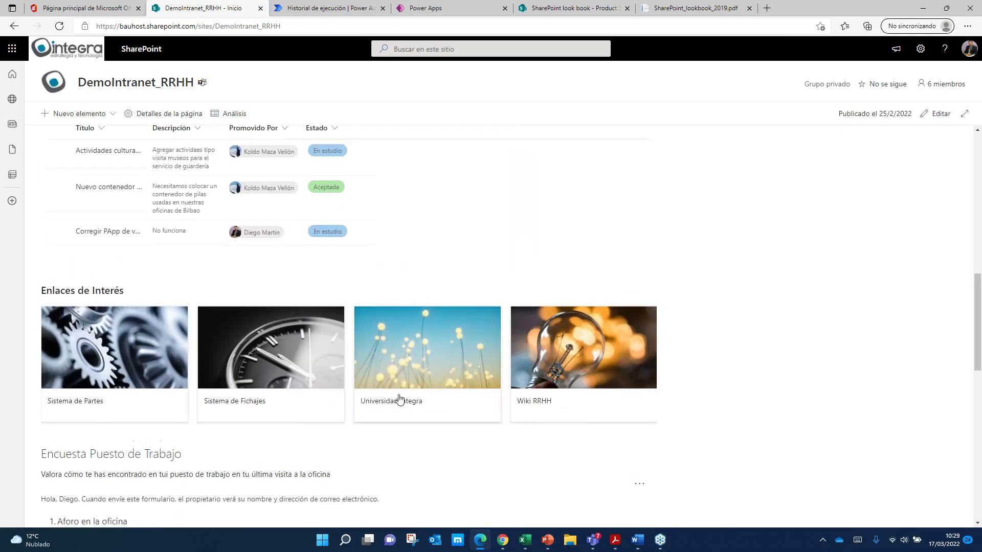
{"action": "scroll", "coordinate": [438, 408], "scroll_direction": "up", "scroll_amount": 1}
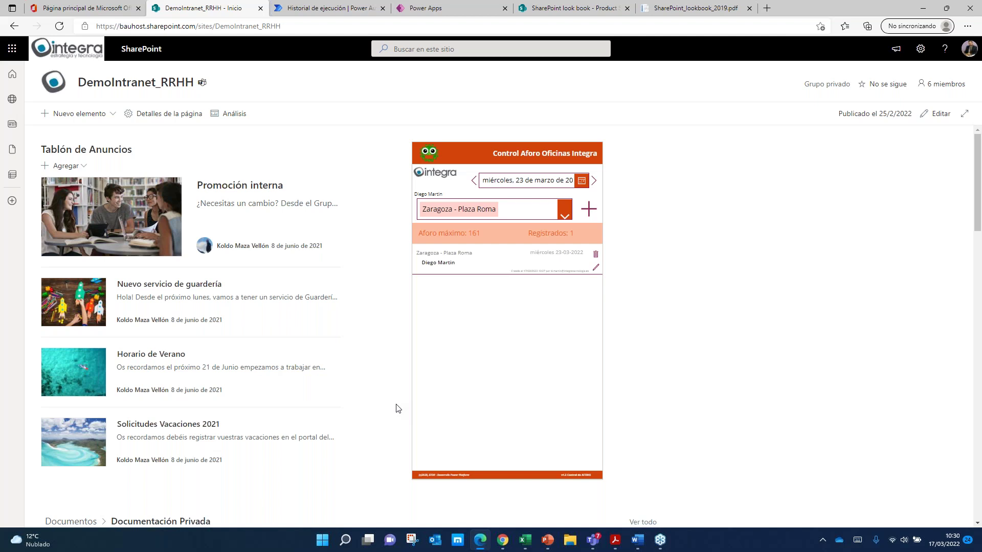
Step: Open a new Elemento form in Buzón de Sugerencias, cancel it, and browse down to Solicitudes de viaje
{"action": "scroll", "coordinate": [193, 373], "scroll_direction": "down", "scroll_amount": 7}
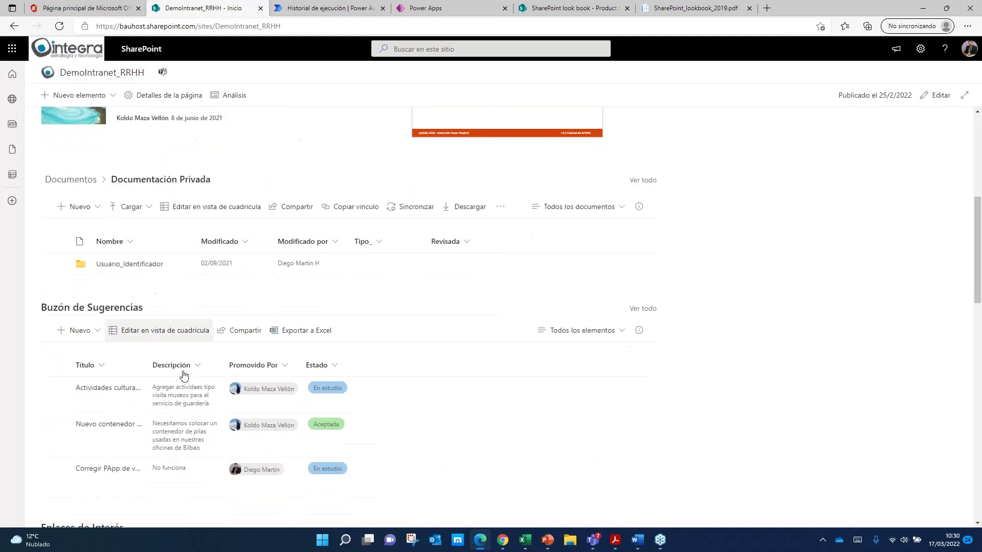
{"action": "left_click", "coordinate": [77, 308]}
{"action": "left_click", "coordinate": [85, 329]}
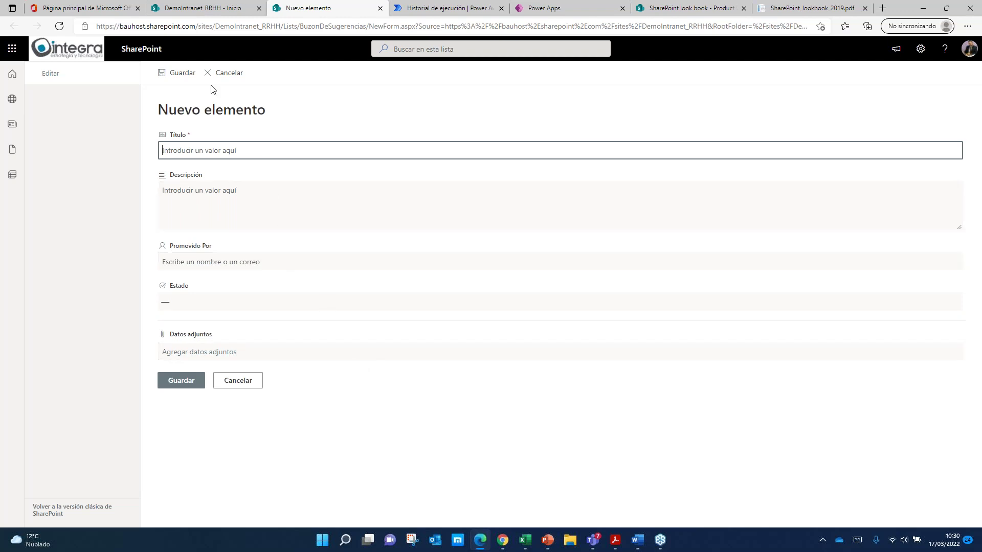
{"action": "left_click", "coordinate": [225, 72]}
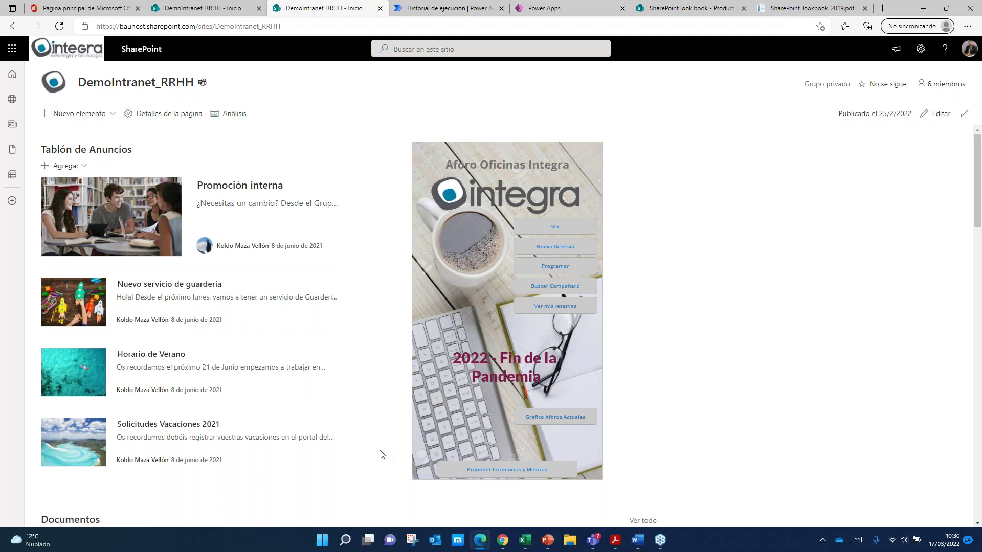
{"action": "scroll", "coordinate": [380, 454], "scroll_direction": "down", "scroll_amount": 8}
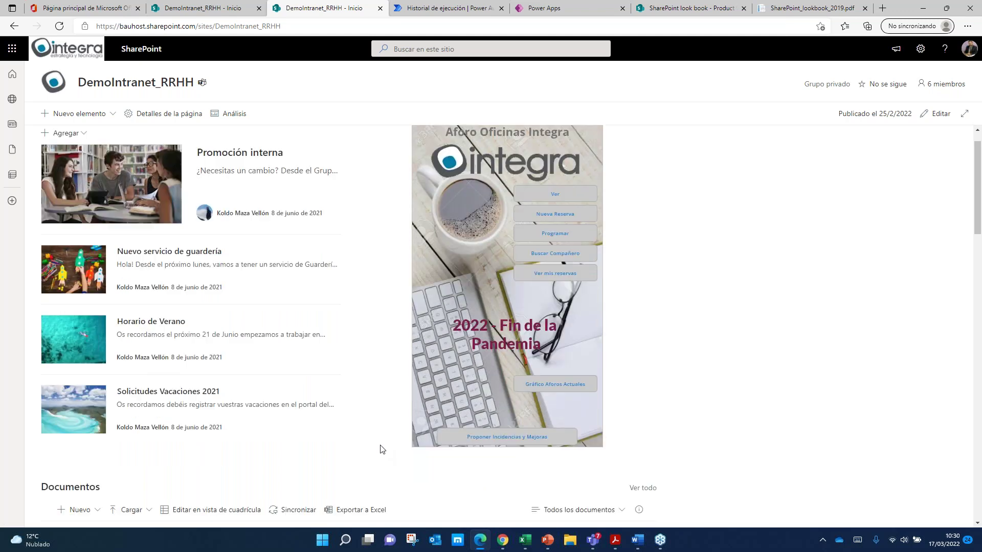
{"action": "scroll", "coordinate": [410, 436], "scroll_direction": "down", "scroll_amount": 10}
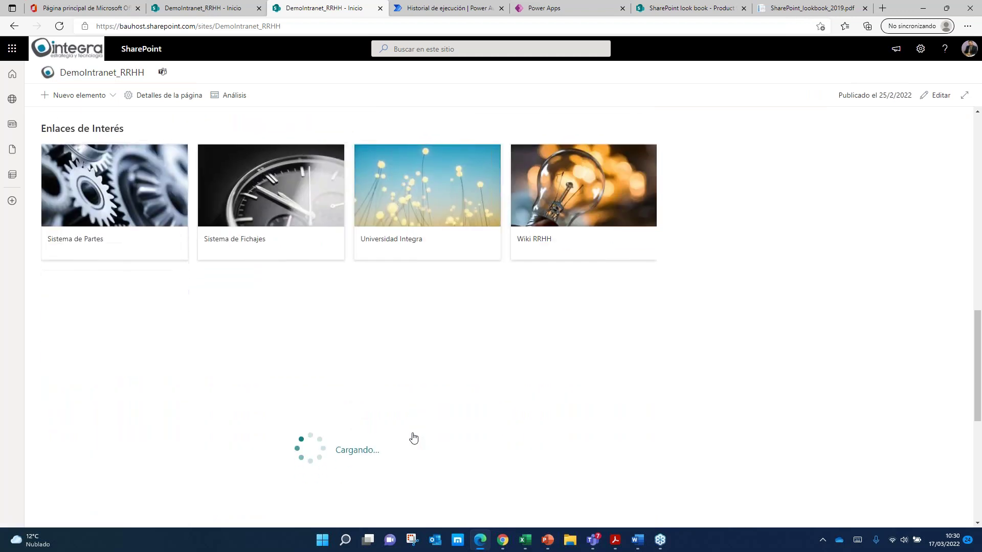
{"action": "scroll", "coordinate": [347, 317], "scroll_direction": "down", "scroll_amount": 4}
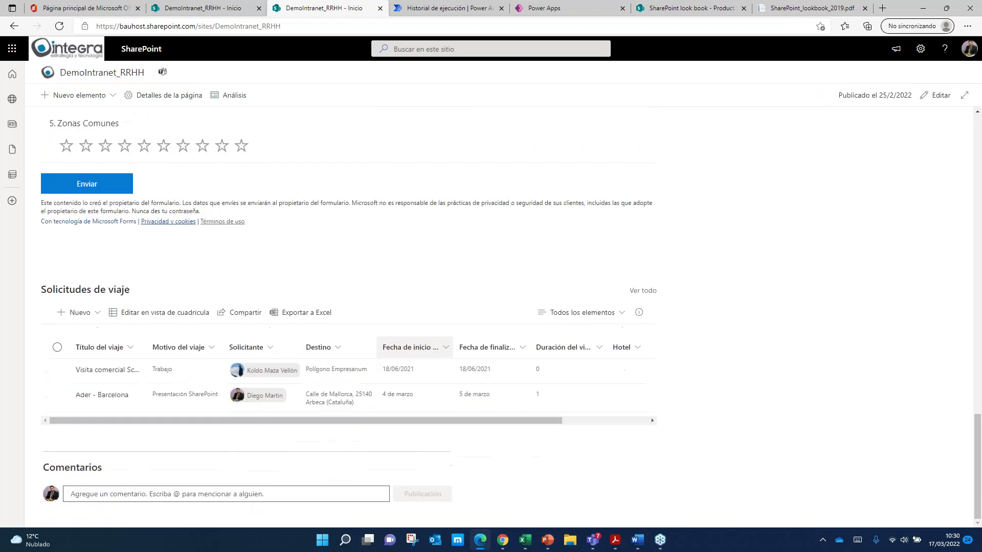